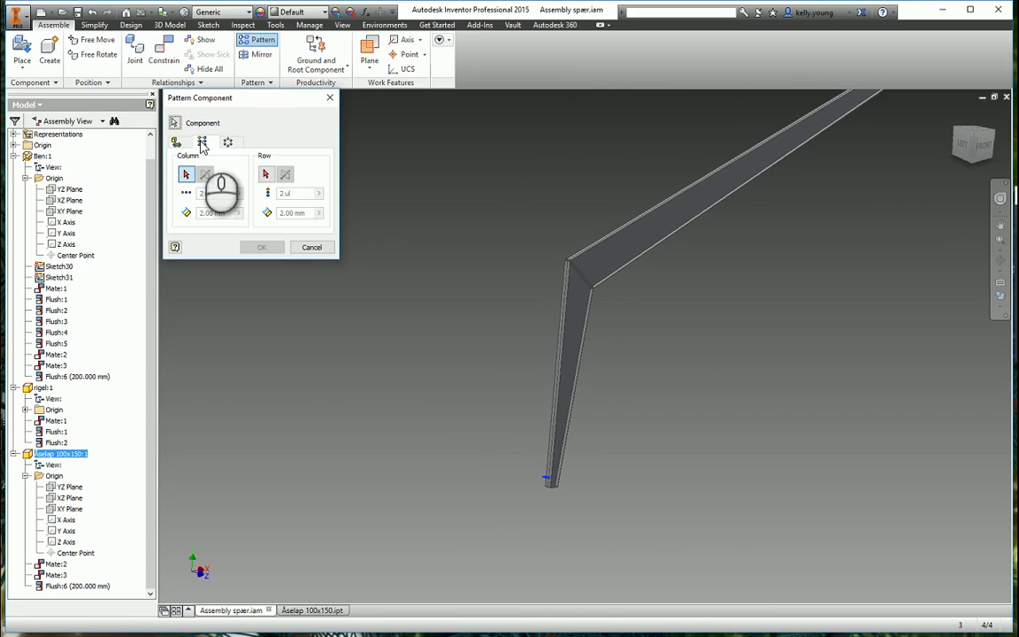
Set the rectangular component pattern's column direction along the front vertical edge of the tapered leg.
scroll(562, 402, "up", 3)
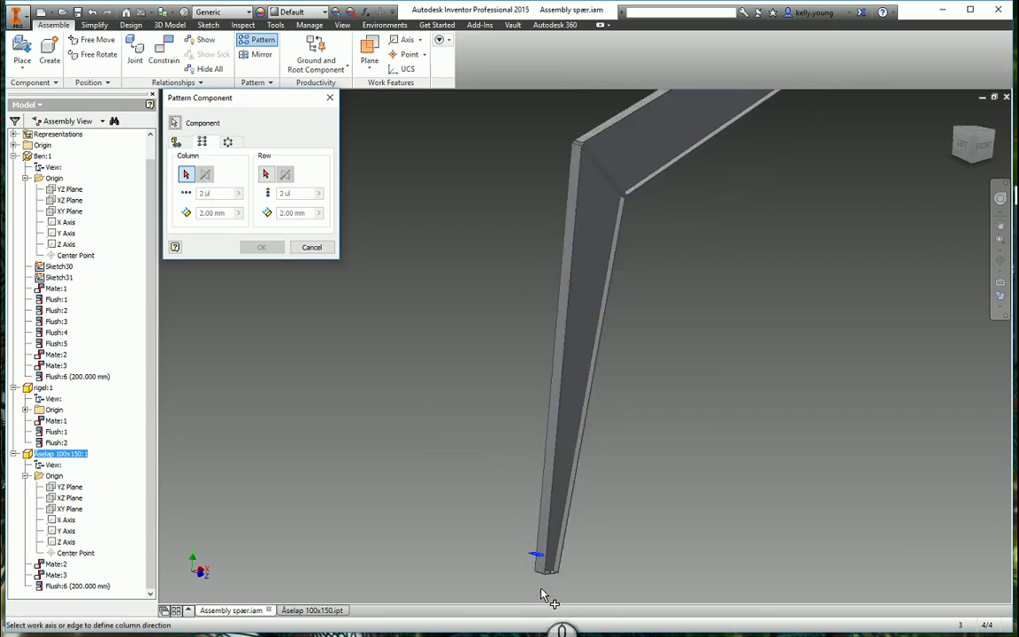
scroll(545, 586, "up", 5)
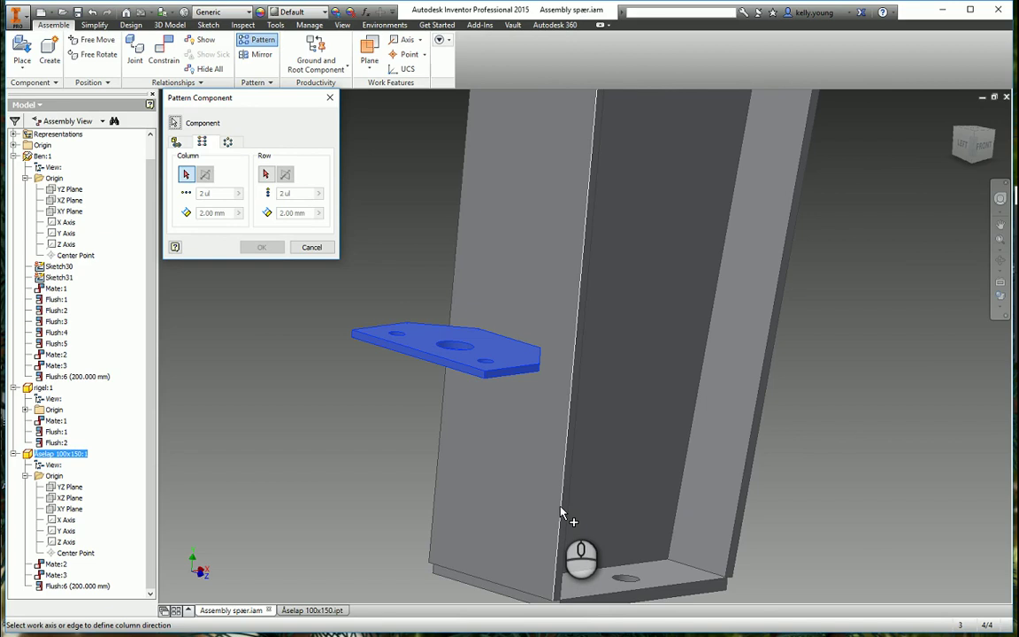
left_click(560, 512)
scroll(561, 512, "down", 5)
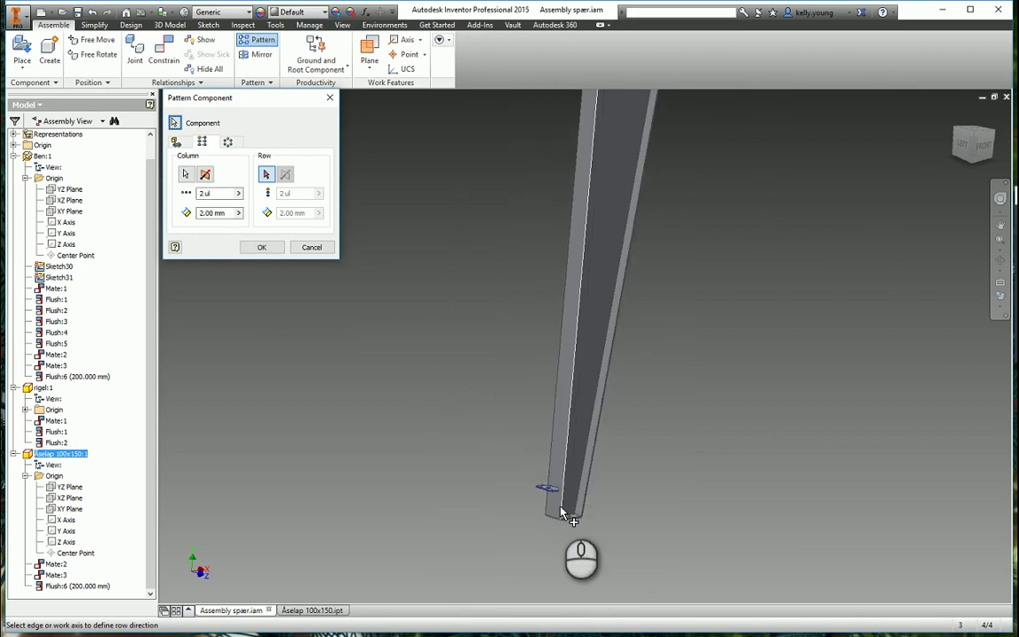
scroll(561, 513, "up", 4)
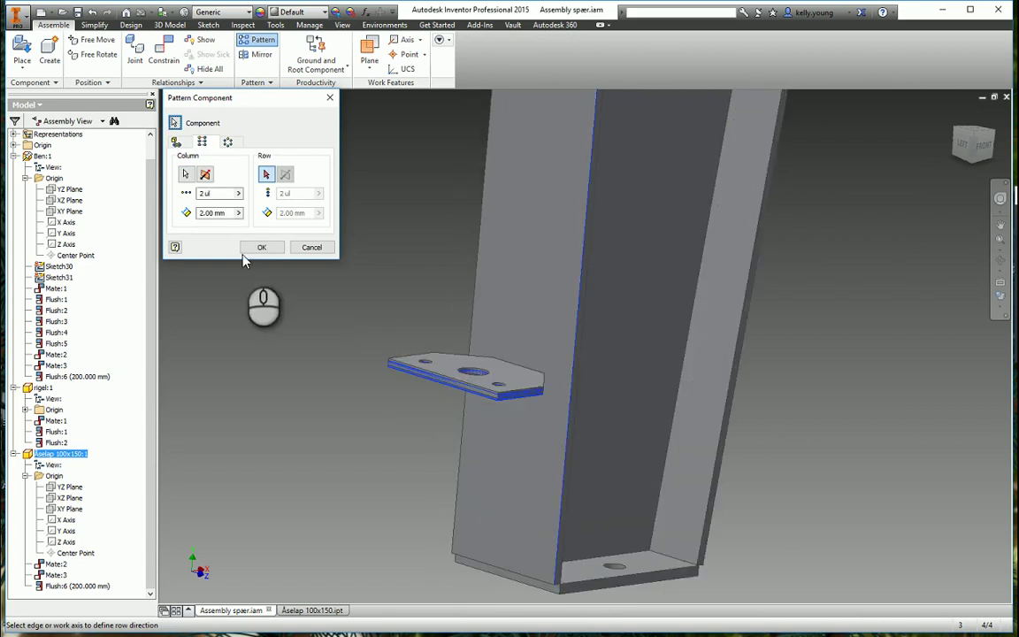
Set the pattern's column count to 5, checking the bracket positions along the leg in the AutoCAD drawing 1132802A.dwg.
double_click(217, 193)
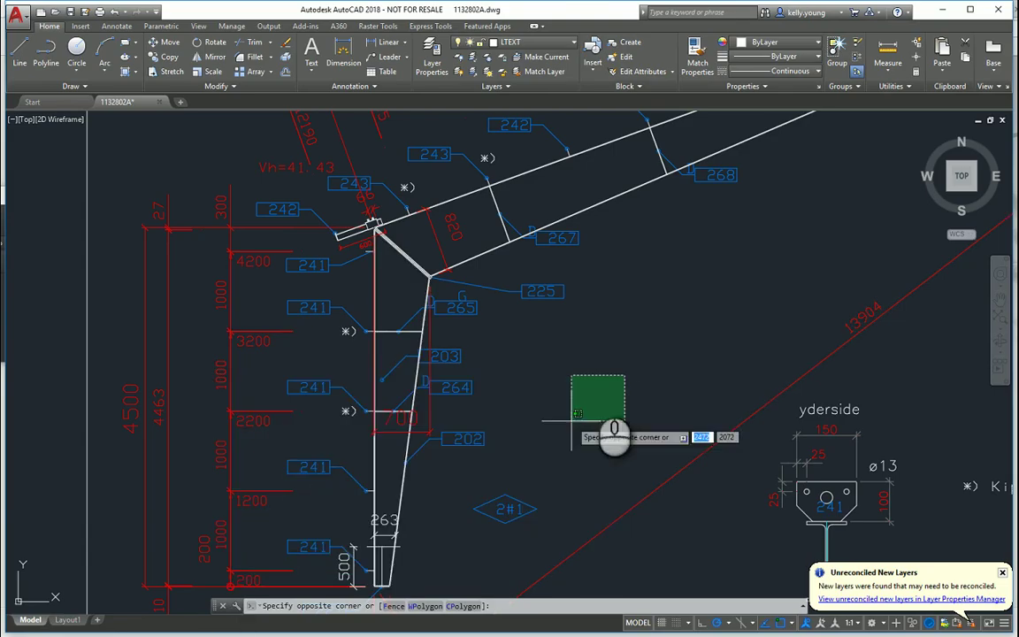
left_click(568, 405)
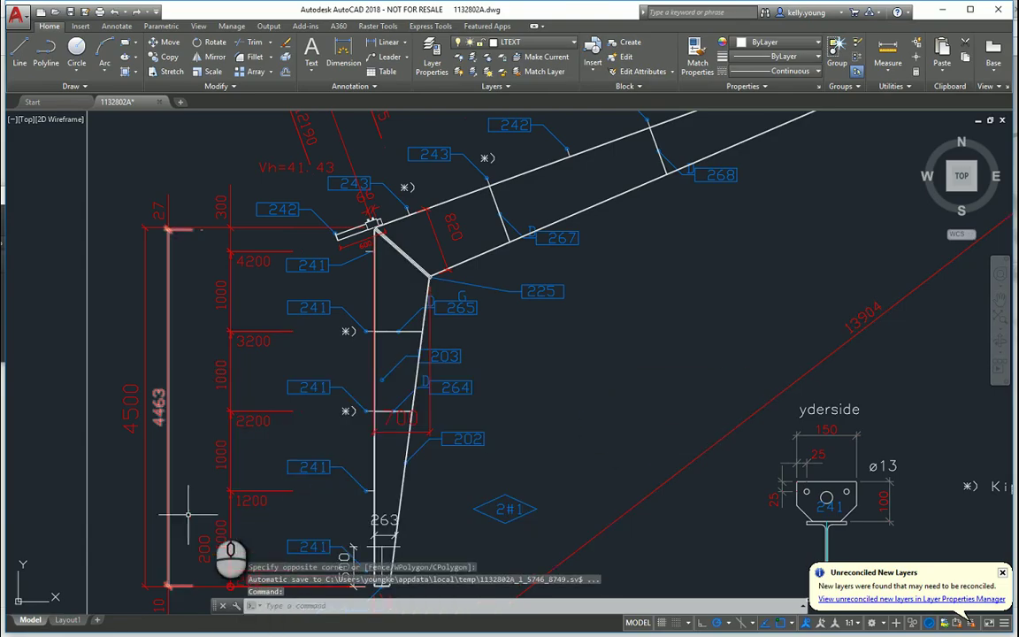
middle_click_drag(187, 513, 219, 388)
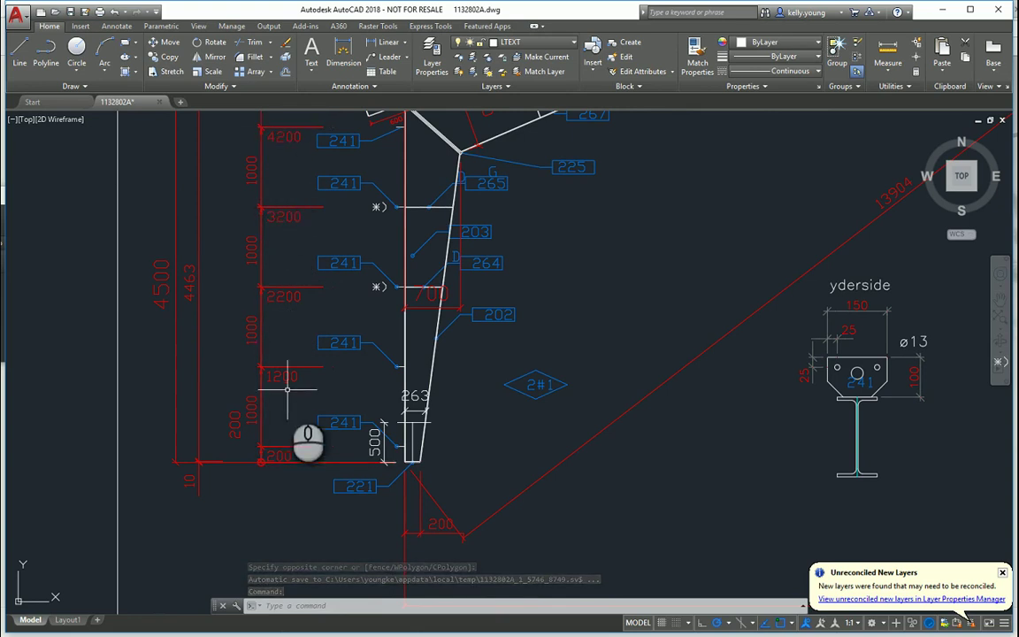
middle_click_drag(291, 276, 292, 365)
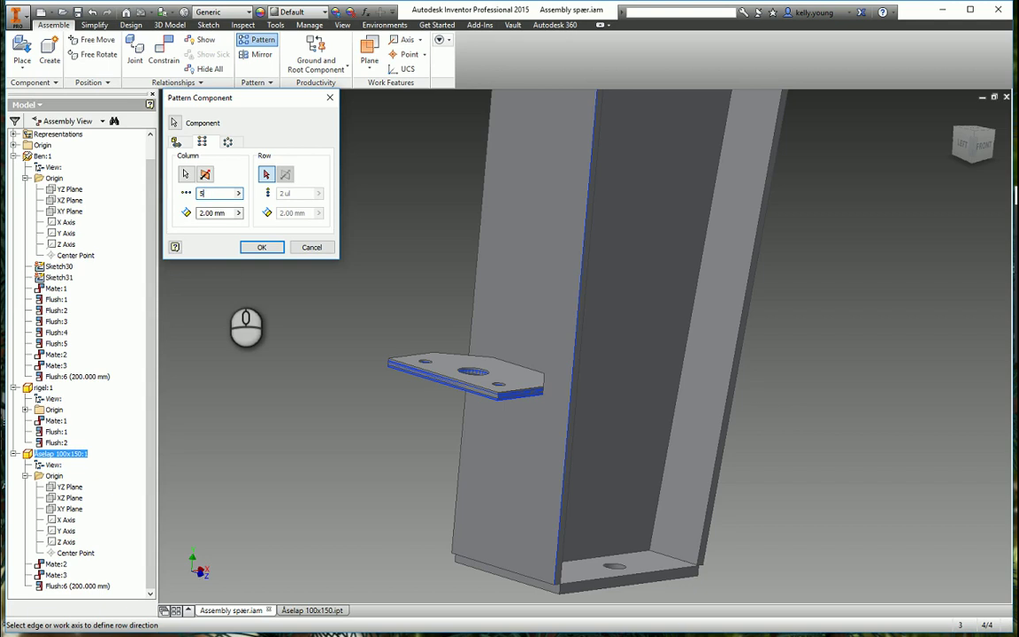
Set the column spacing to 1000 mm and create the bracket pattern up the leg.
left_click(216, 212)
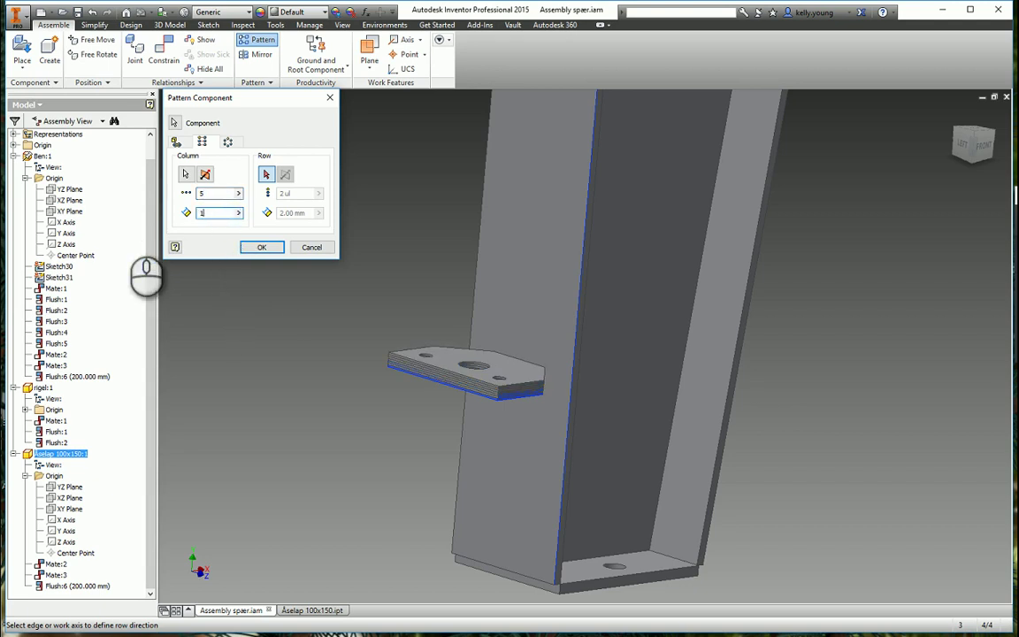
scroll(521, 531, "down", 5)
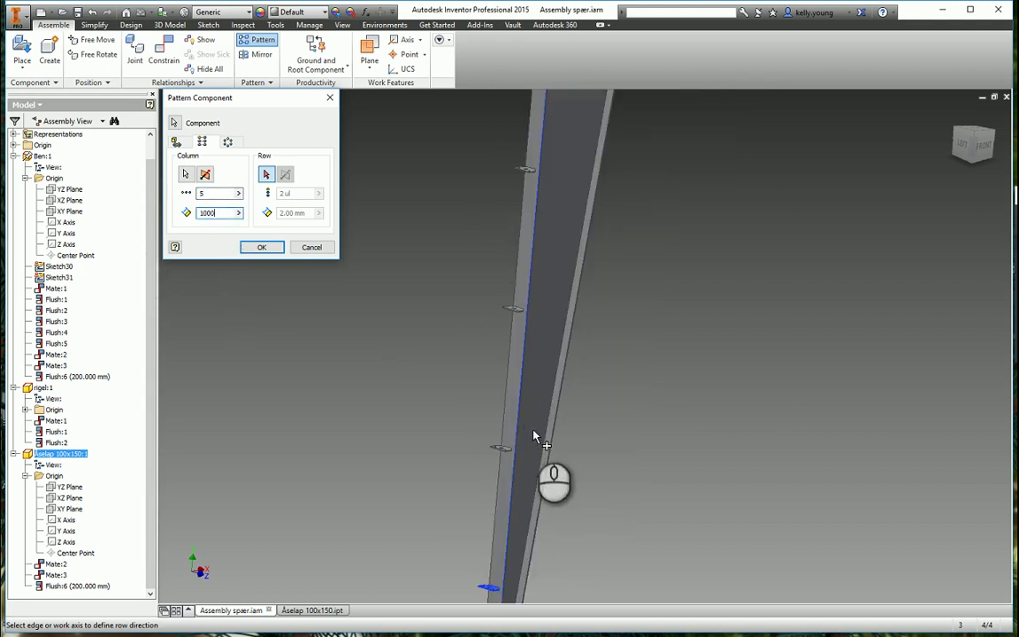
middle_click_drag(479, 385, 567, 319)
scroll(542, 371, "down", 2)
scroll(539, 342, "down", 2)
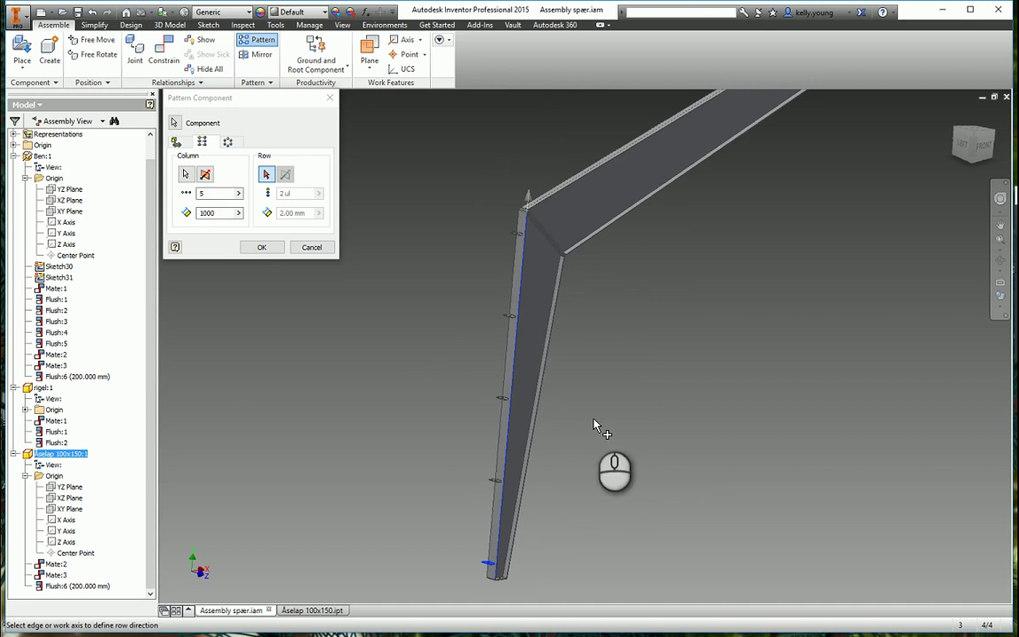
left_click(262, 248)
Inspect the patterned brackets on the leg, and examine the bracket positions along the rafter up to the ridge in the AutoCAD drawing.
scroll(531, 257, "up", 3)
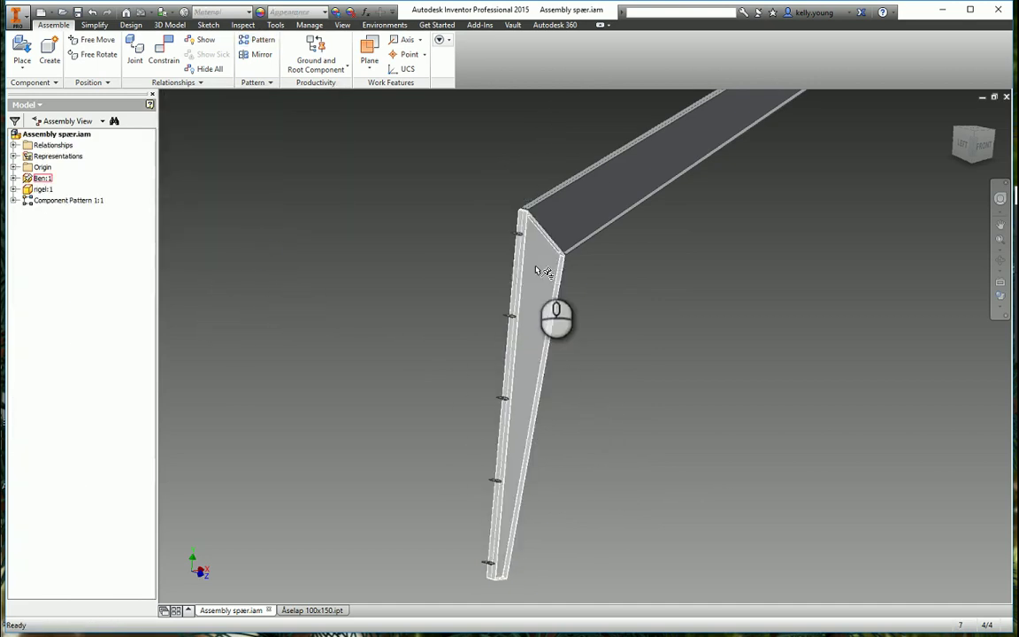
left_click(505, 205)
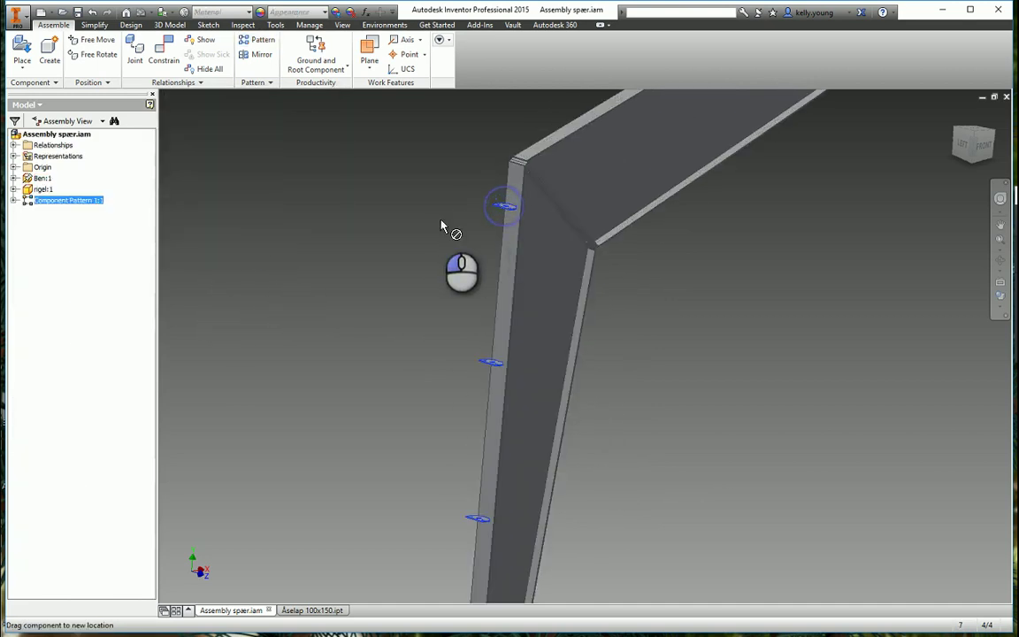
scroll(502, 371, "down", 4)
scroll(502, 372, "up", 4)
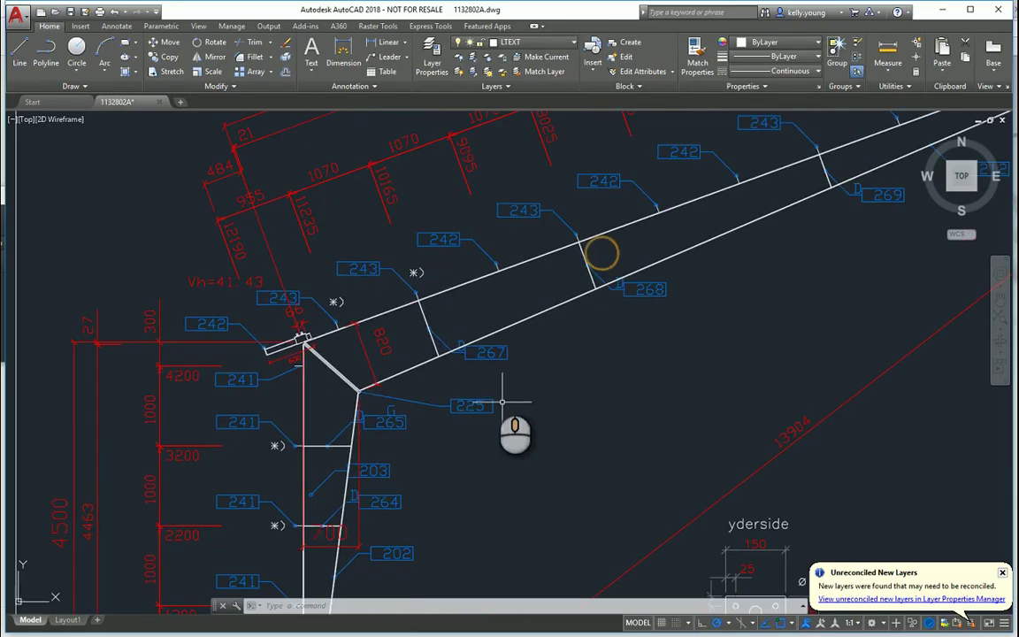
scroll(513, 416, "up", 2)
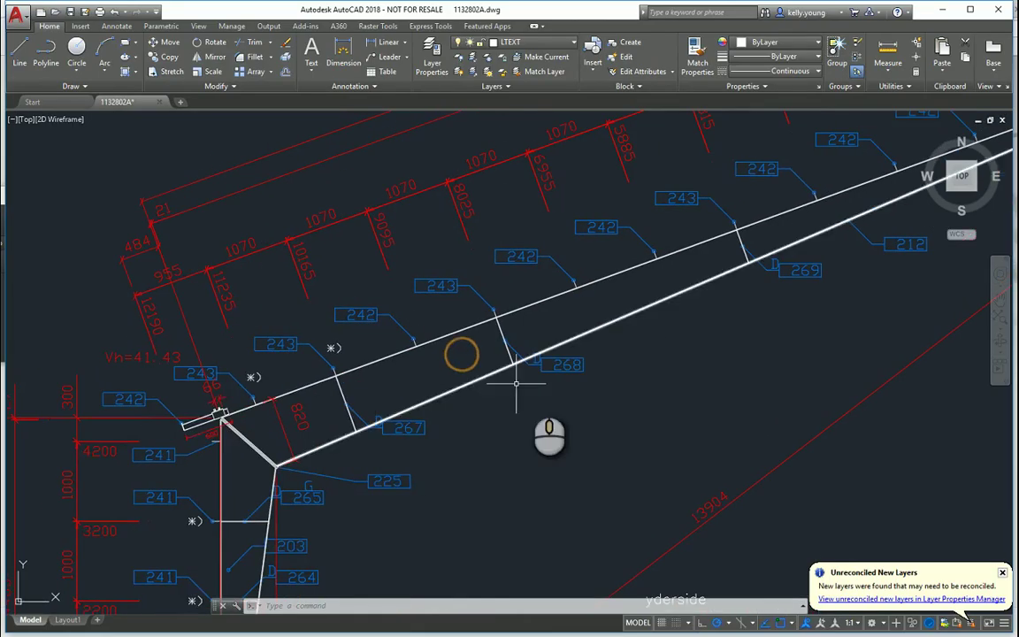
scroll(184, 424, "up", 2)
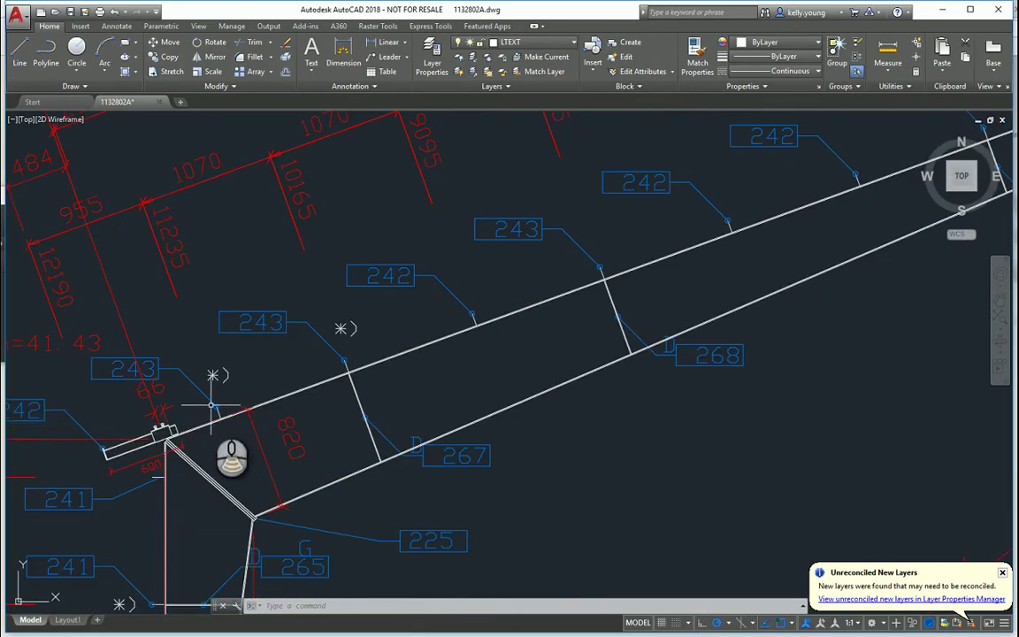
scroll(212, 405, "down", 3)
scroll(727, 139, "up", 3)
scroll(716, 301, "up", 3)
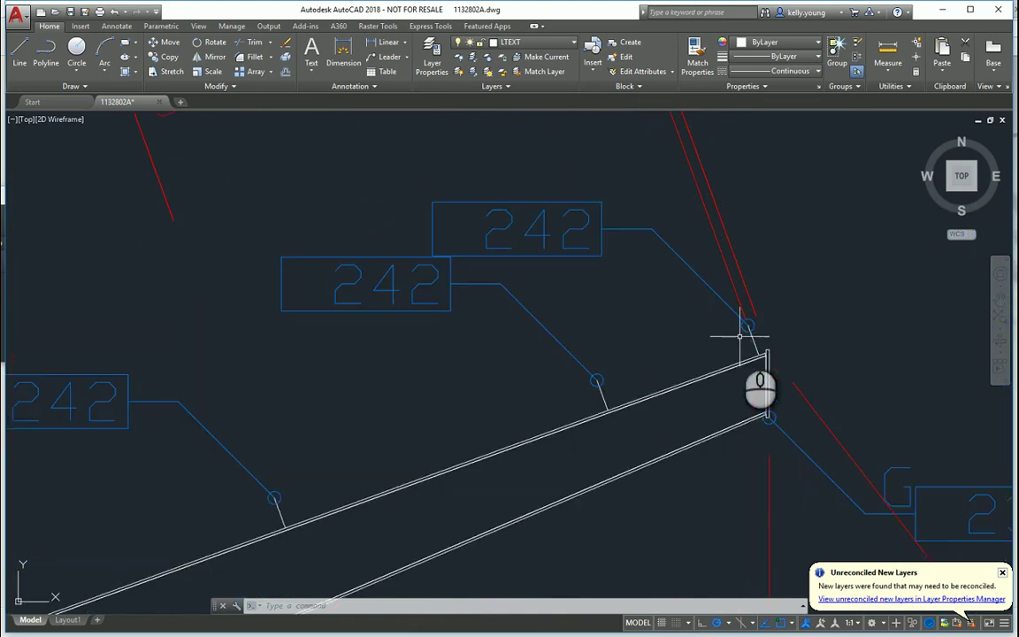
scroll(739, 345, "down", 2)
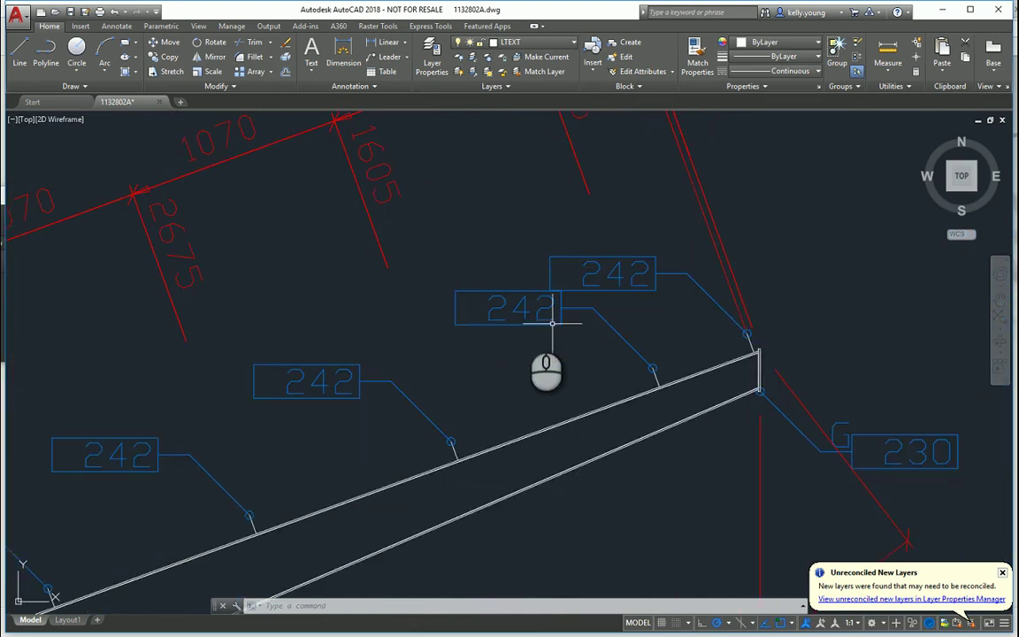
scroll(751, 389, "down", 4)
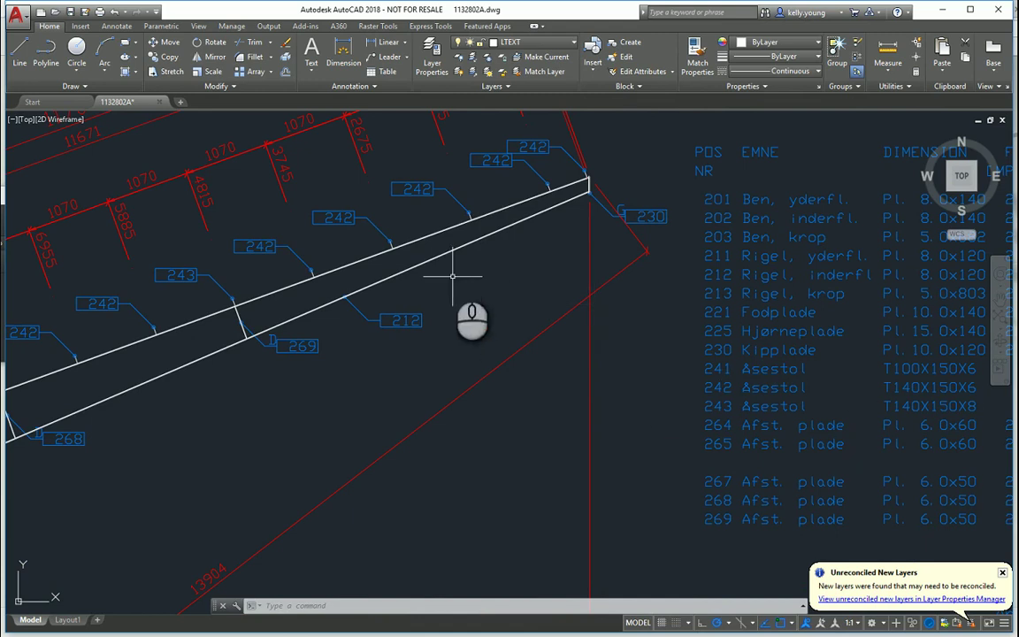
scroll(494, 274, "up", 3)
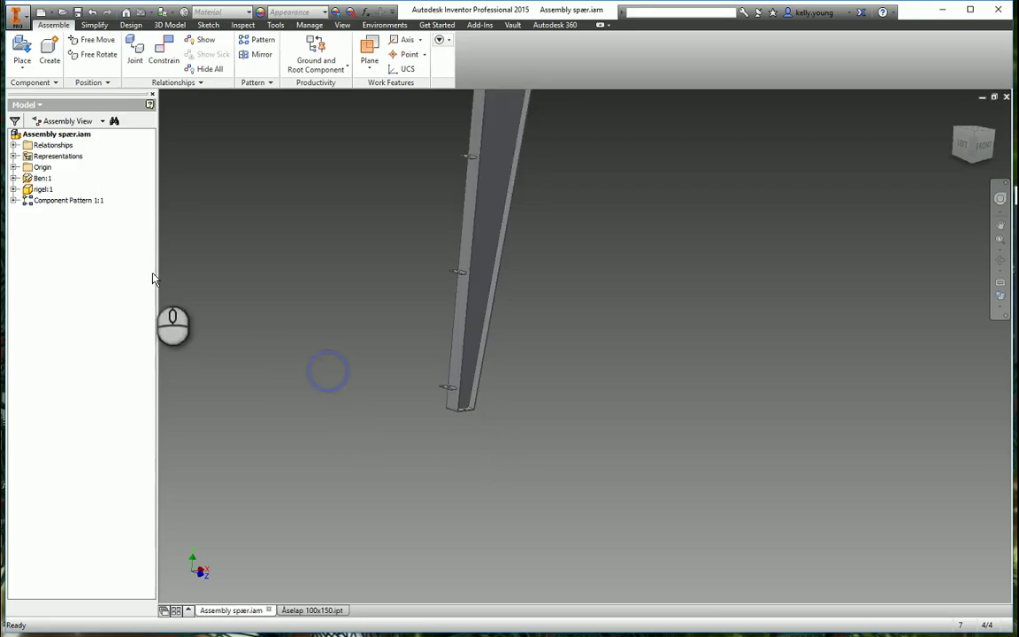
Switch to Inventor, copy the Åselap 100x150 bracket from the pattern's first element and paste one copy near the rafter's upper end.
left_click(14, 200)
left_click(69, 222)
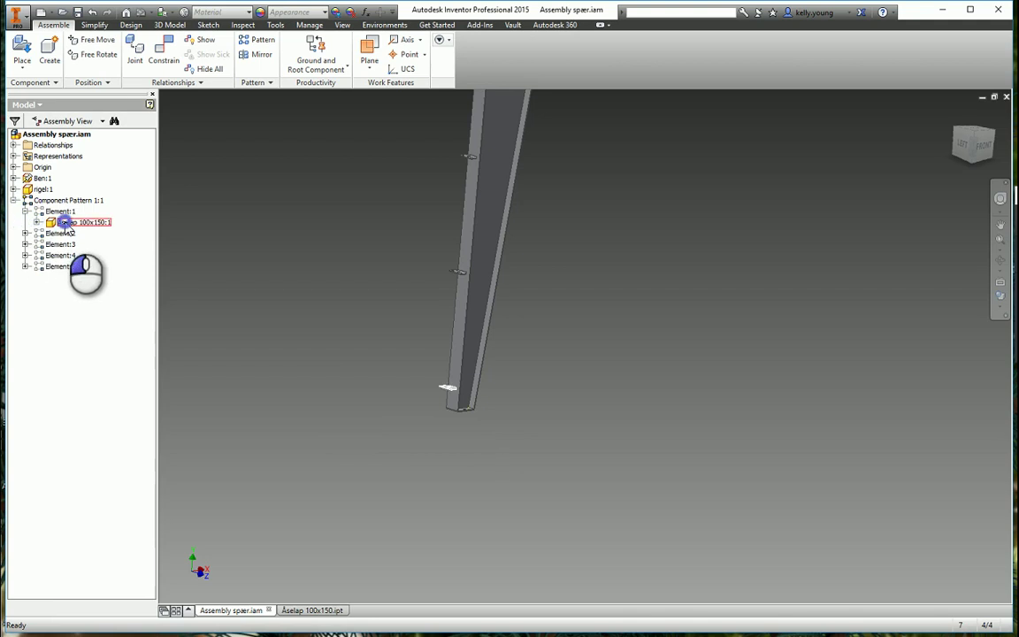
right_click(69, 222)
left_click(273, 276)
middle_click_drag(330, 279, 452, 339, "shift")
right_click(401, 379)
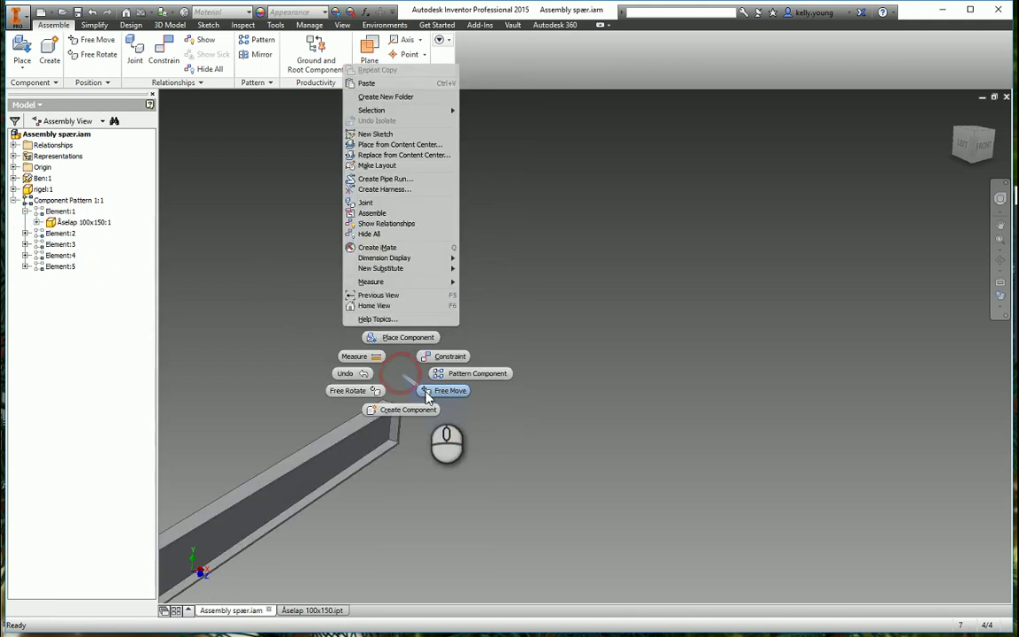
left_click(376, 83)
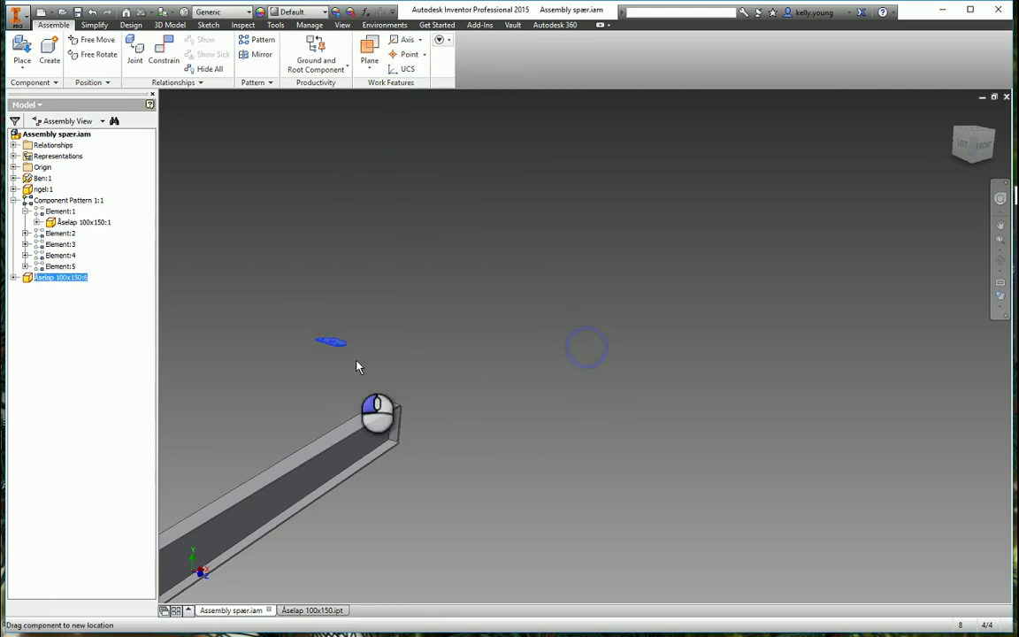
left_click(443, 397)
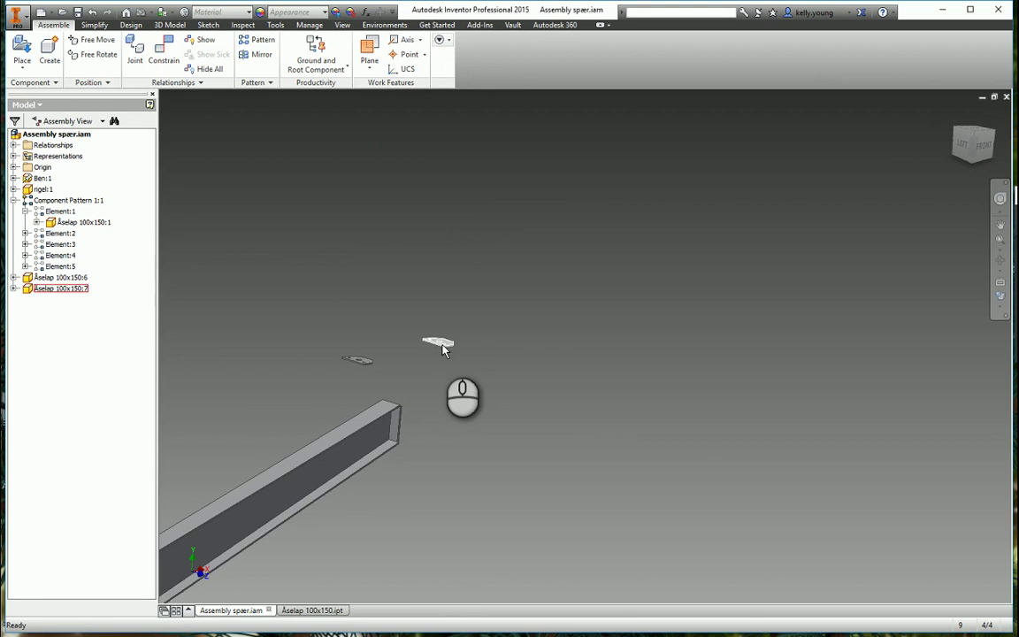
scroll(474, 355, "up", 3)
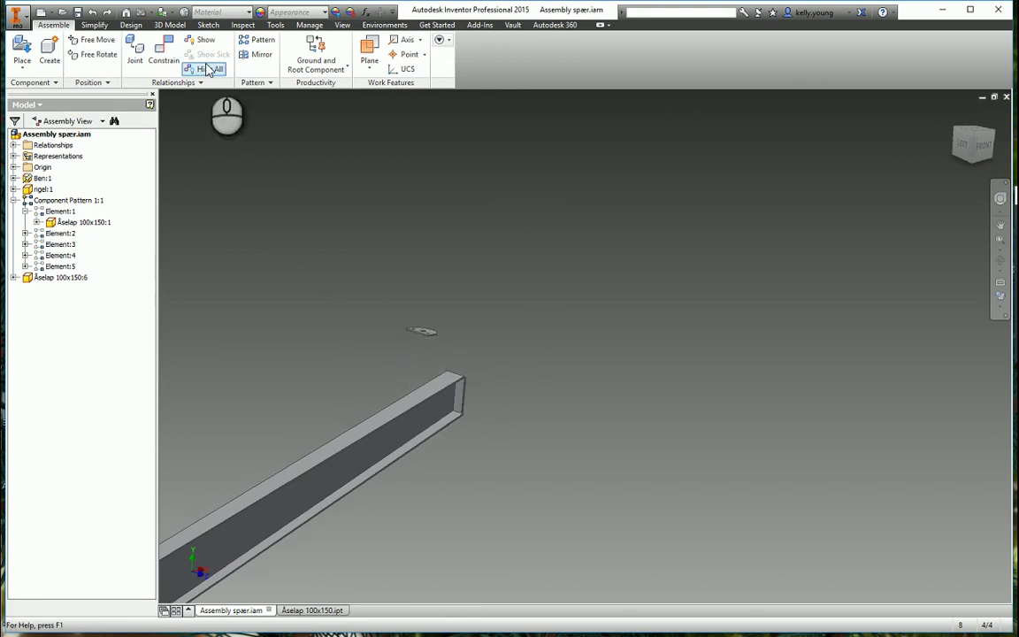
Mate the copied bracket's narrow edge face to the top flange face of the rafter with a 0 mm offset.
left_click(164, 53)
scroll(503, 306, "up", 2)
scroll(491, 303, "up", 5)
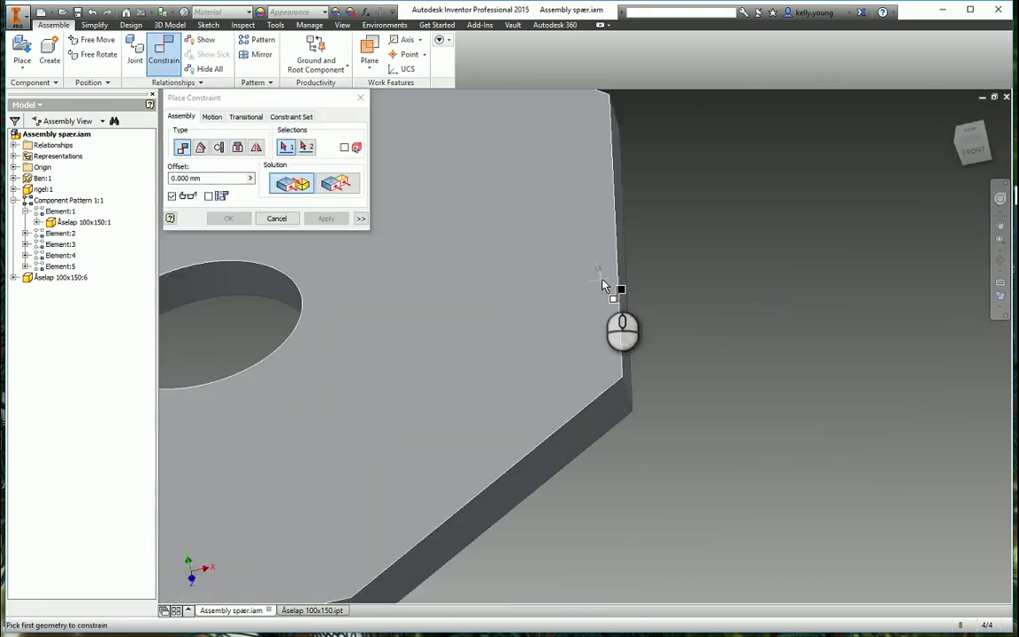
scroll(602, 285, "down", 2)
scroll(614, 280, "up", 2)
left_click(616, 279)
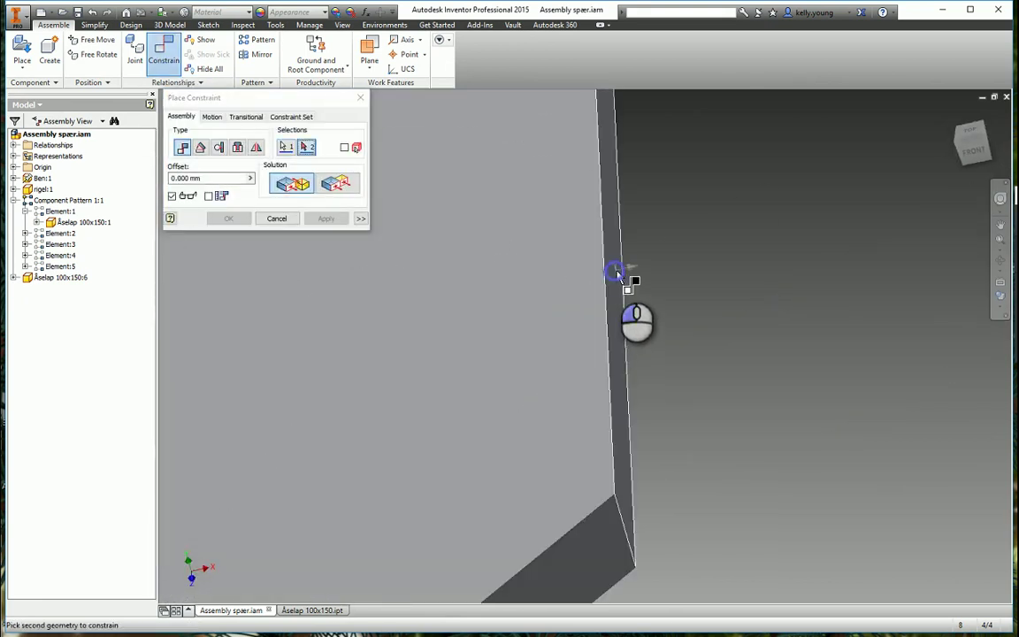
scroll(616, 279, "down", 5)
scroll(697, 335, "down", 2)
scroll(885, 257, "up", 4)
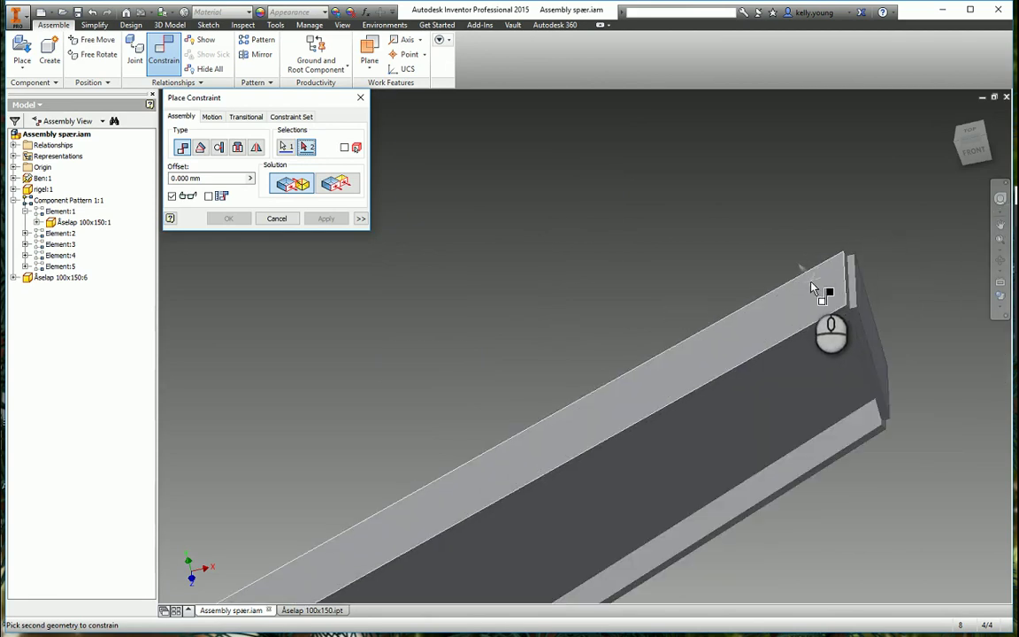
left_click(812, 291)
left_click(328, 219)
Leave the Constrain command and list the origin planes and axes of the rigel rafter component.
scroll(630, 270, "down", 5)
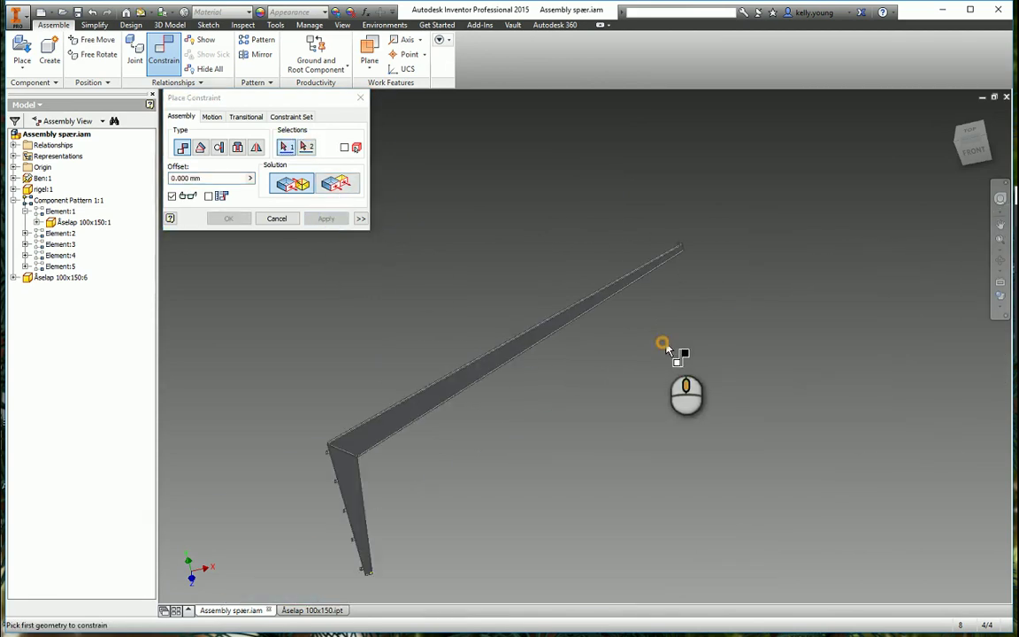
scroll(734, 354, "up", 1)
scroll(597, 292, "up", 5)
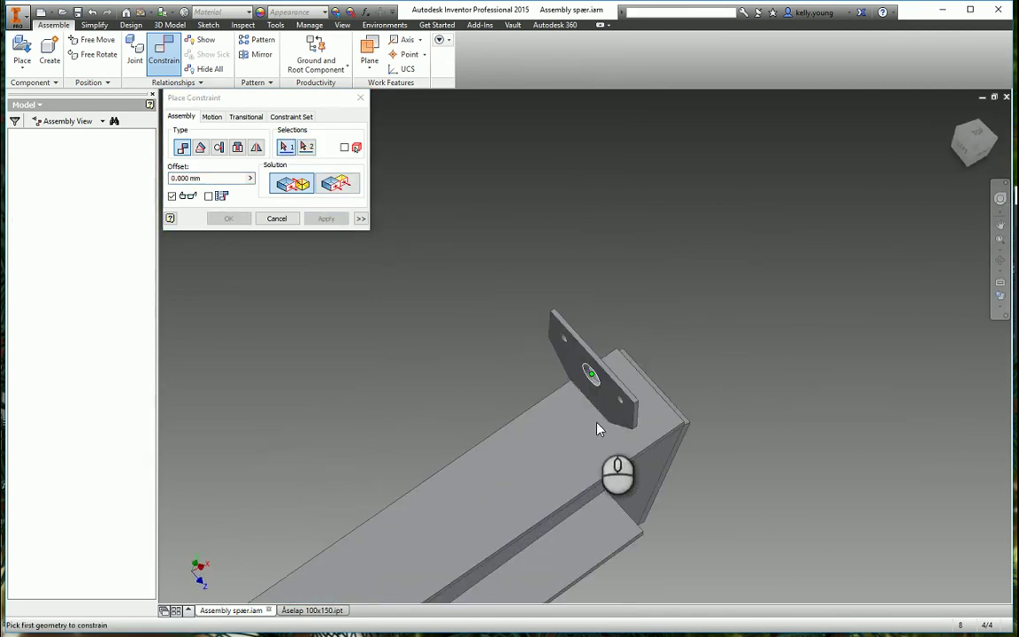
key("Escape")
left_click(566, 474)
left_click(14, 190)
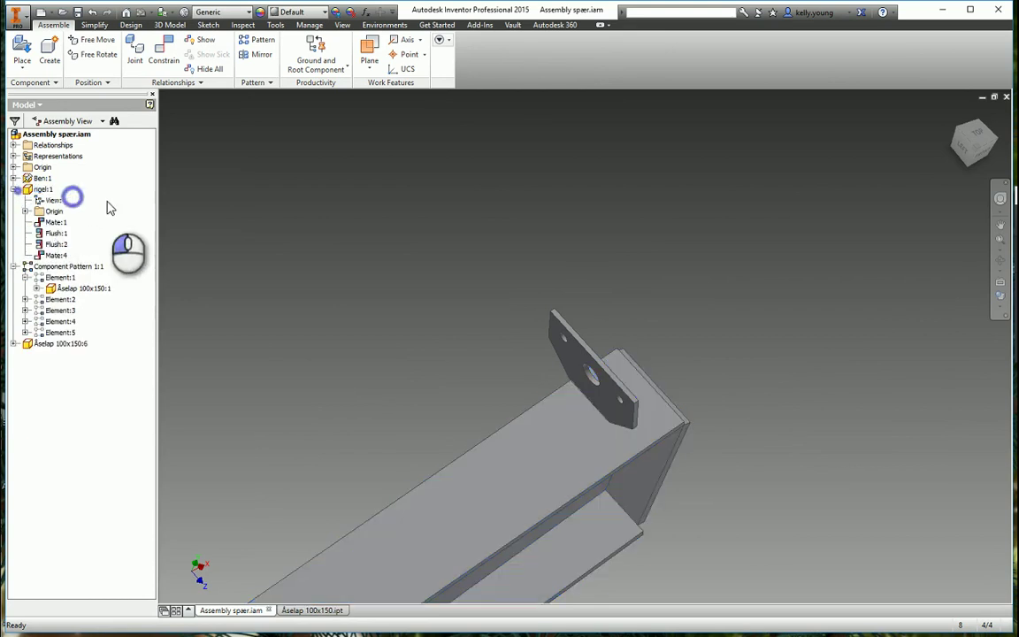
left_click(26, 211)
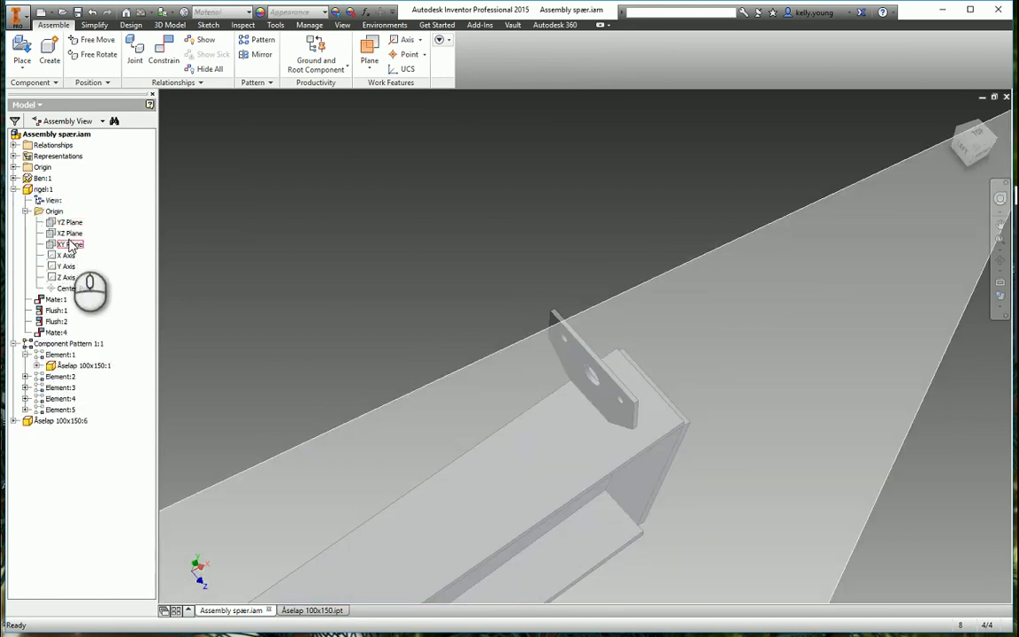
Mate the XY plane of the rigel rafter to the YZ plane of the copied Åselap 100x150 bracket with a 0 mm offset.
left_click(69, 243)
middle_click_drag(419, 185, 421, 159, "shift")
left_click(165, 53)
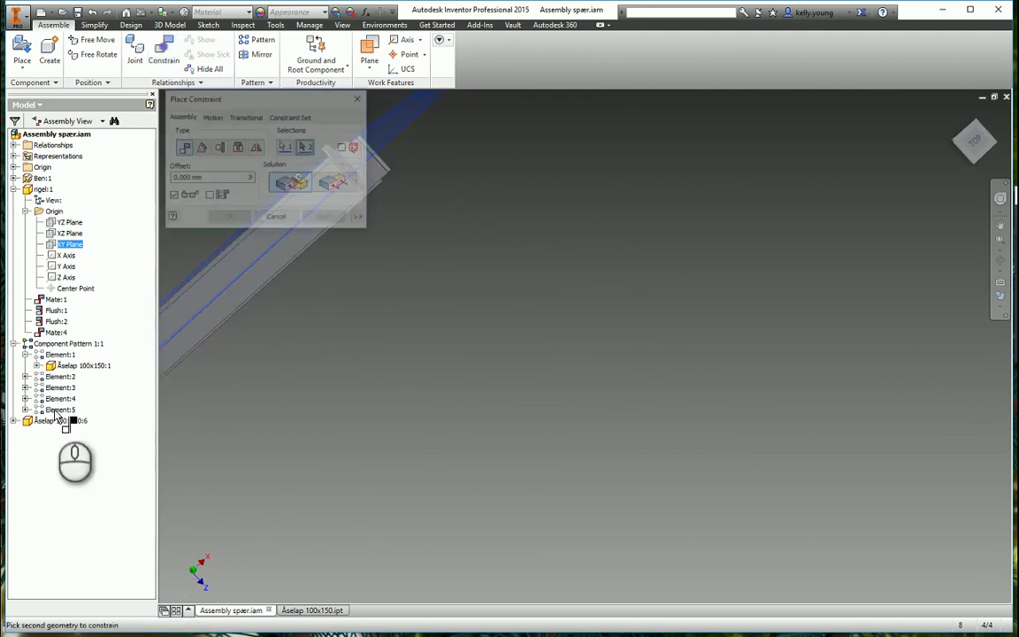
left_click(15, 421)
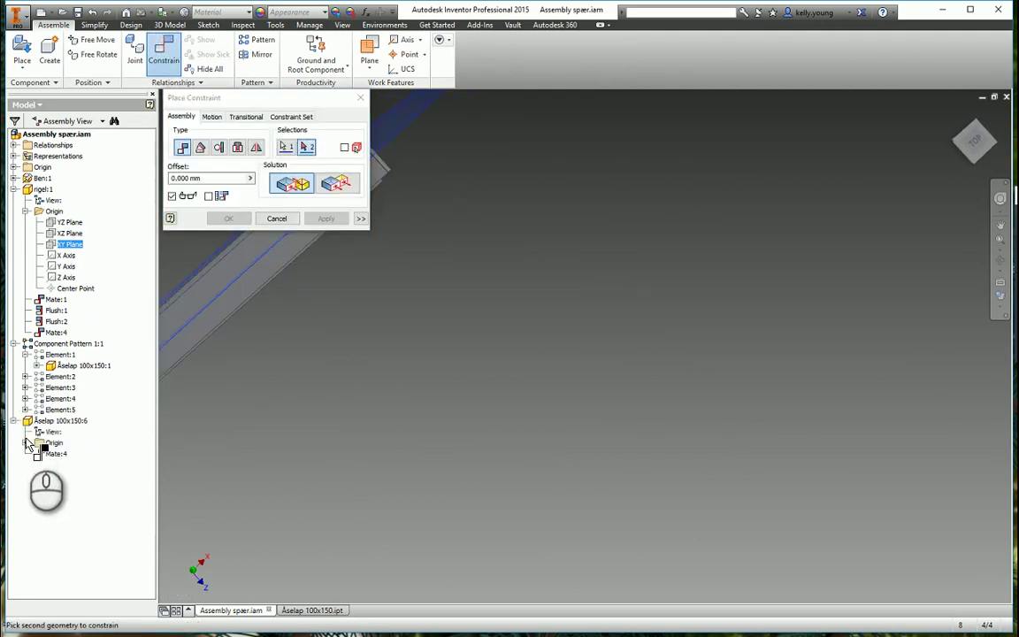
left_click(27, 442)
middle_click_drag(500, 373, 591, 252)
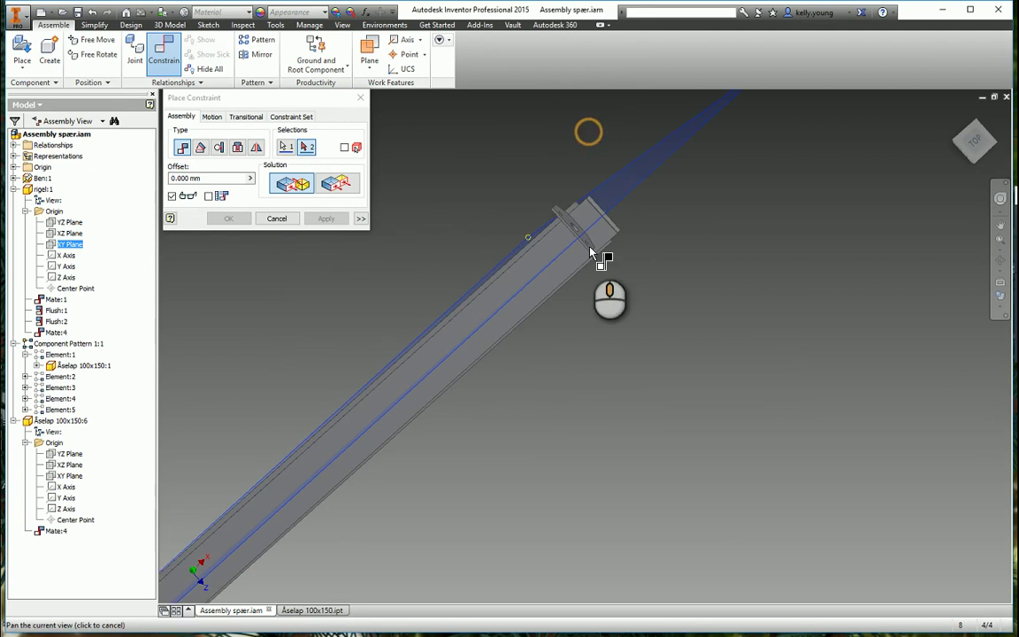
left_click(71, 462)
left_click(326, 219)
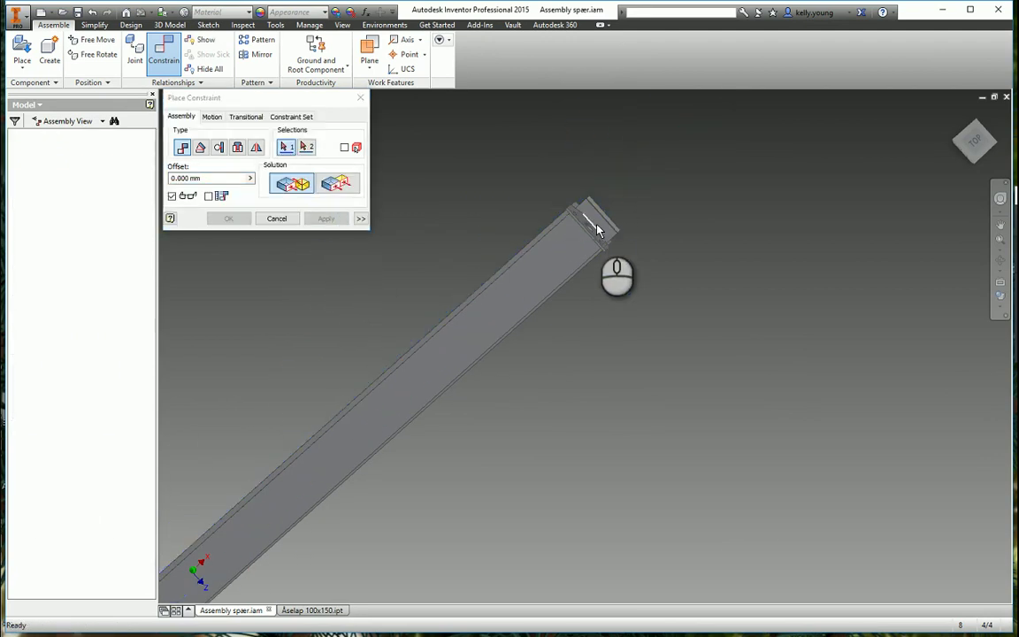
key("Escape")
Test the copied bracket's movement along the rafter, and switch to AutoCAD to examine where the bracket nearest the ridge sits.
scroll(597, 228, "down", 5)
left_click_drag(587, 242, 780, 421)
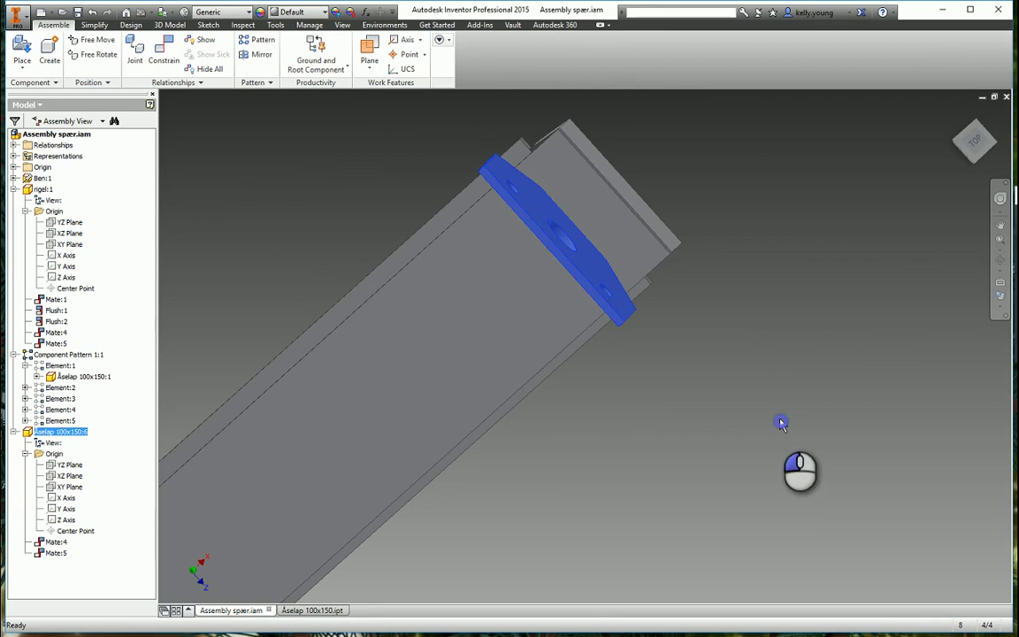
middle_click_drag(780, 422, 678, 376, "shift")
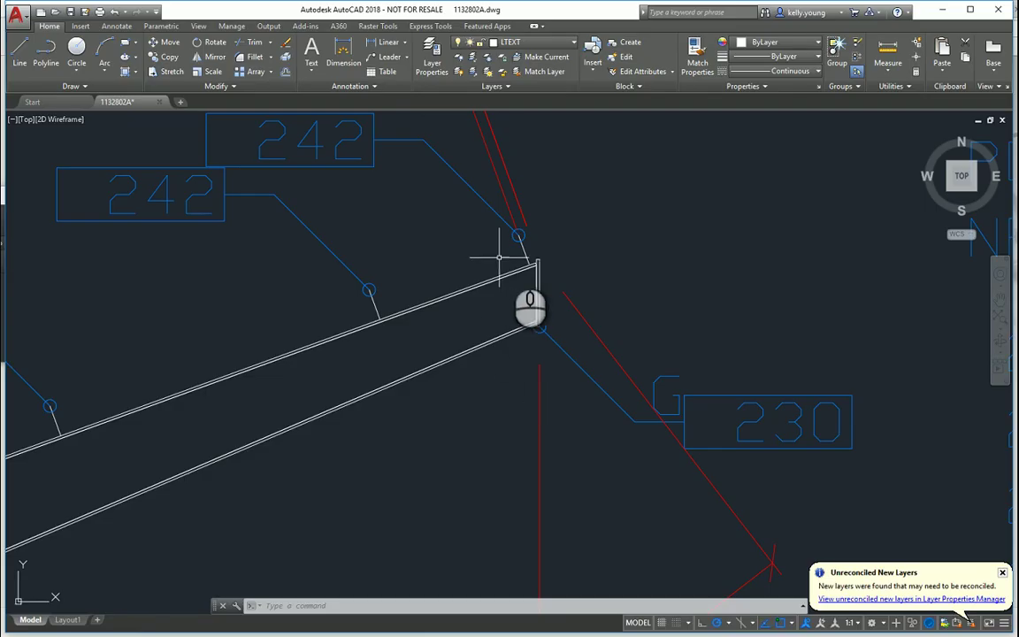
scroll(513, 261, "up", 5)
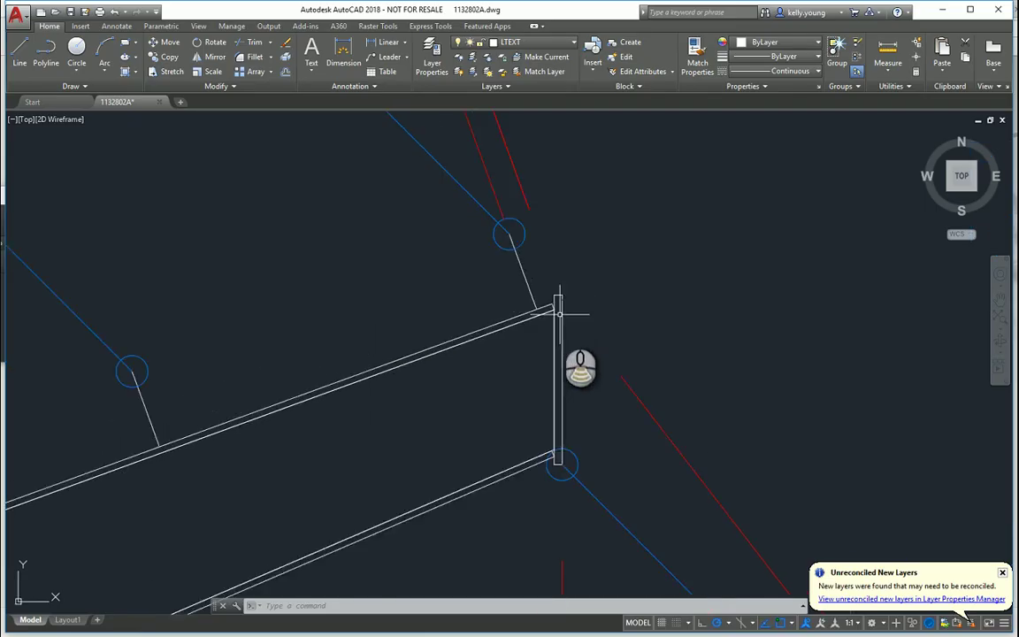
scroll(559, 313, "up", 2)
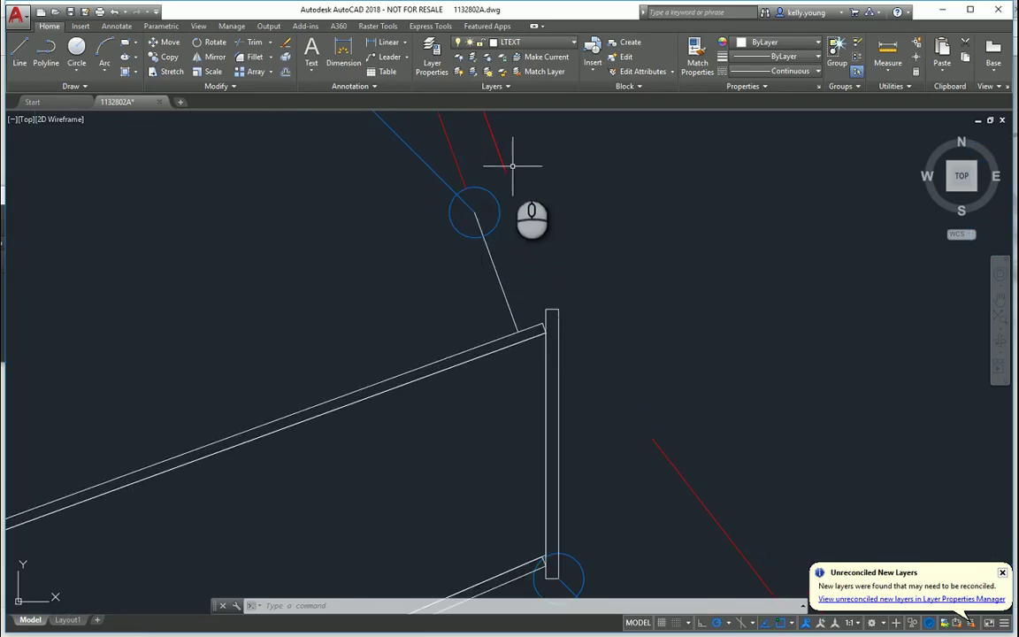
left_click(477, 216)
key("Escape")
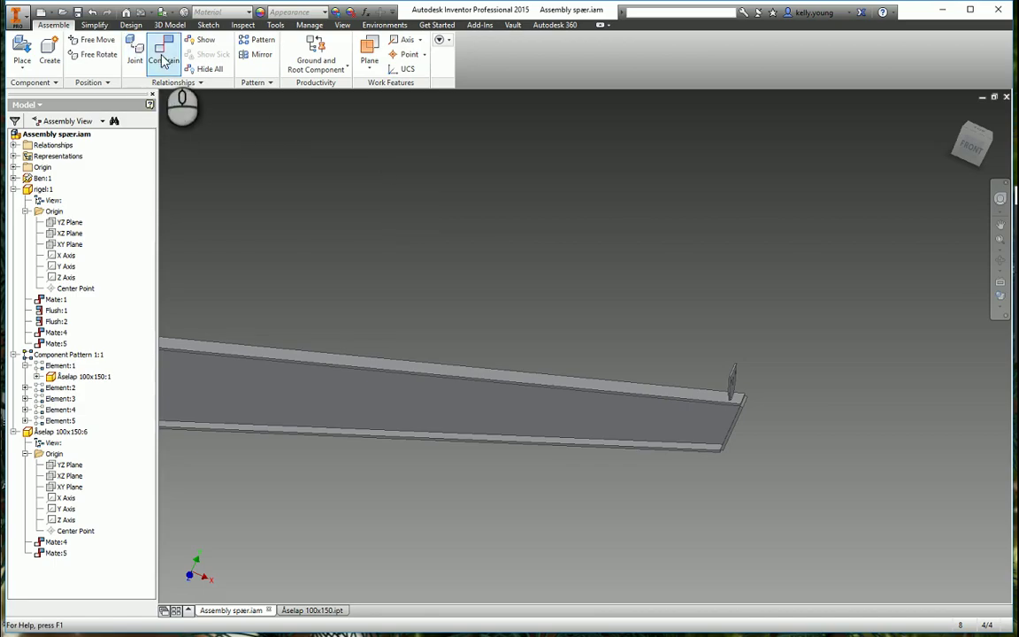
In Inventor, mate the copied bracket's outer face to the edge of the rafter's end plate with the drawing's 34 mm offset.
left_click(163, 55)
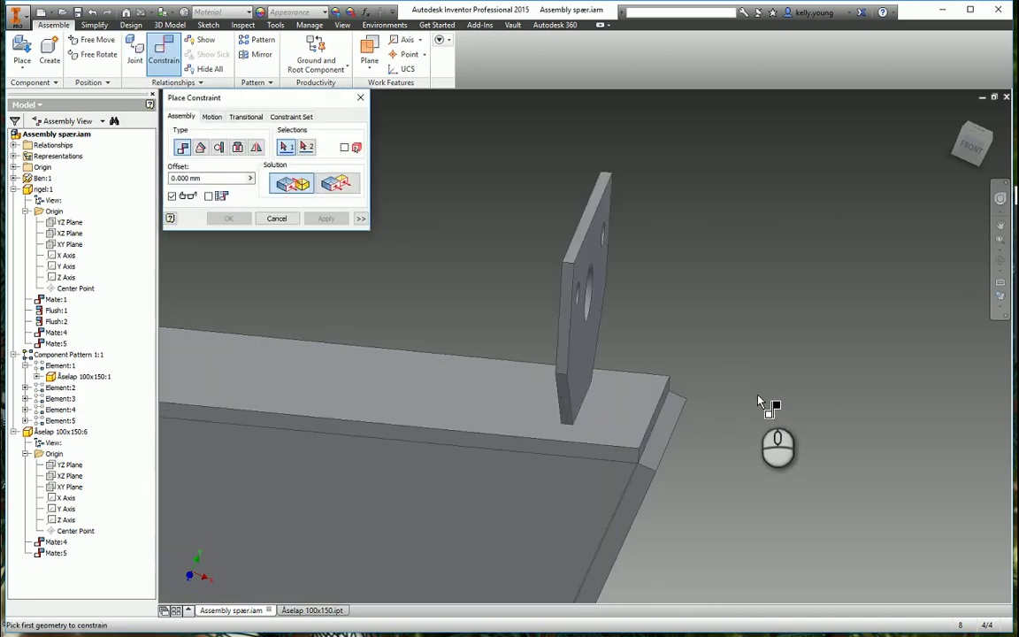
left_click(593, 344)
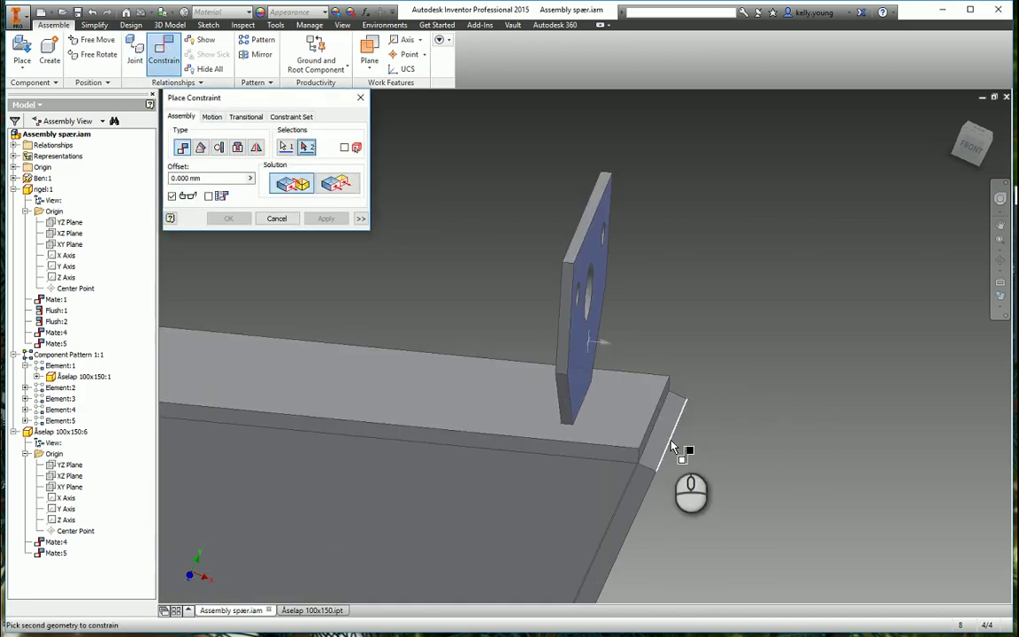
left_click(672, 448)
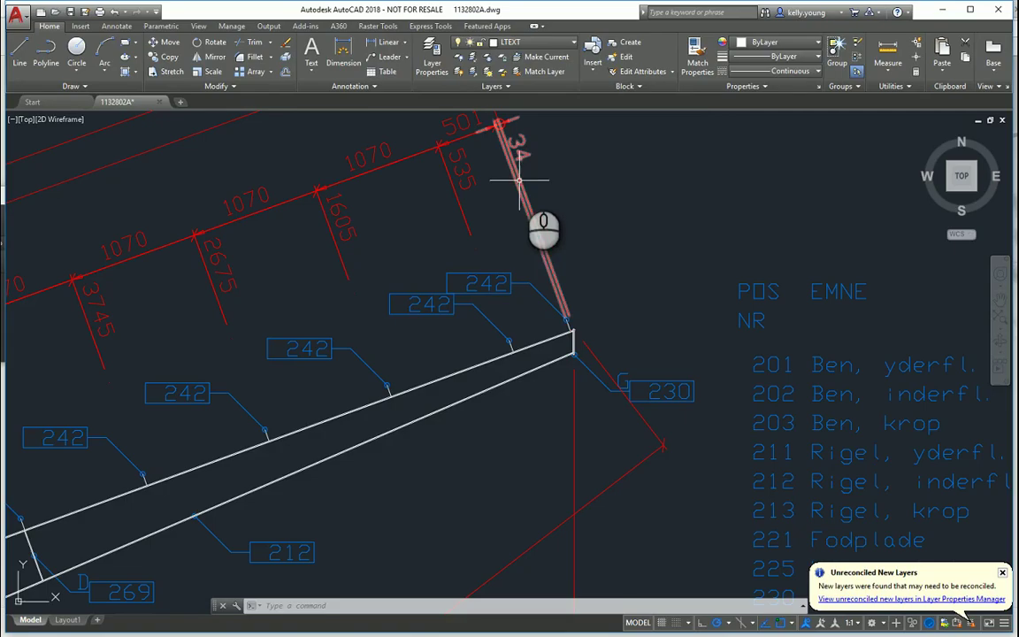
scroll(514, 202, "up", 5)
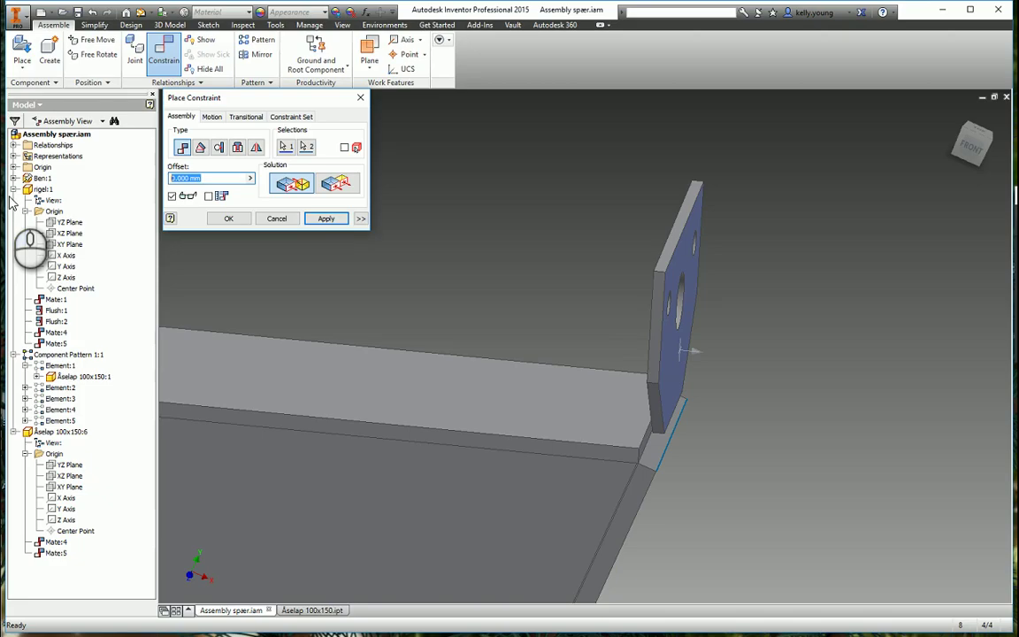
type("34")
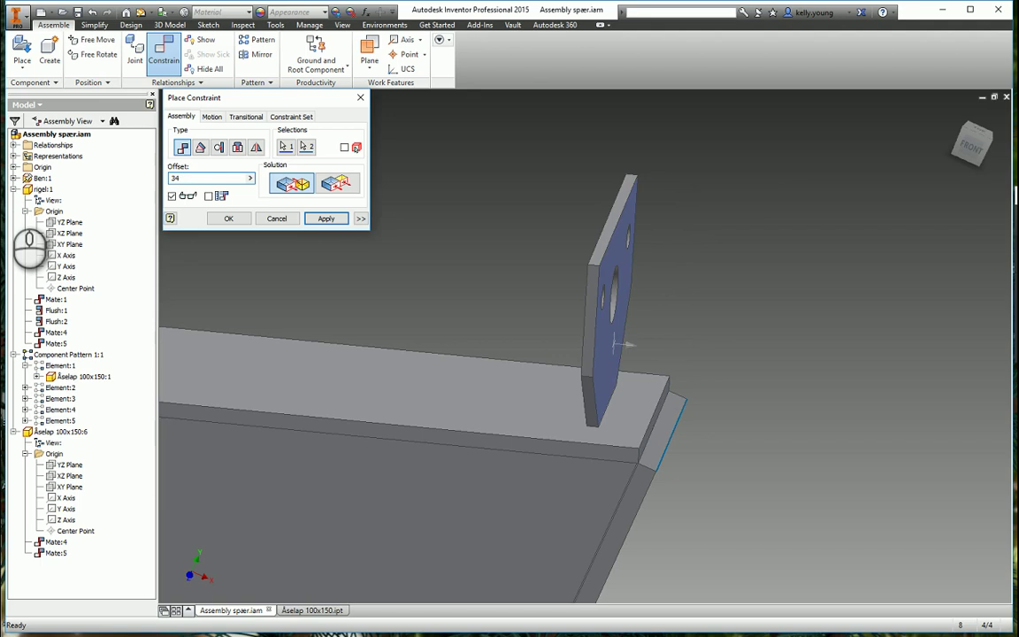
key("Return")
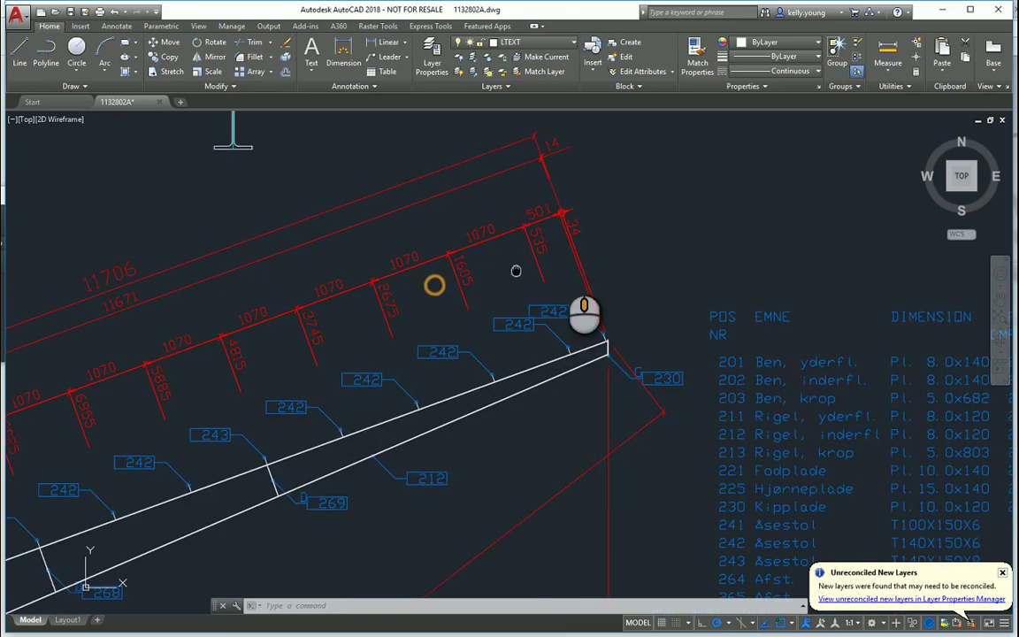
Review the bracket spacings along the rafter in the AutoCAD drawing, and paste a copy of the end bracket above the rafter in Inventor.
middle_click_drag(559, 264, 651, 241)
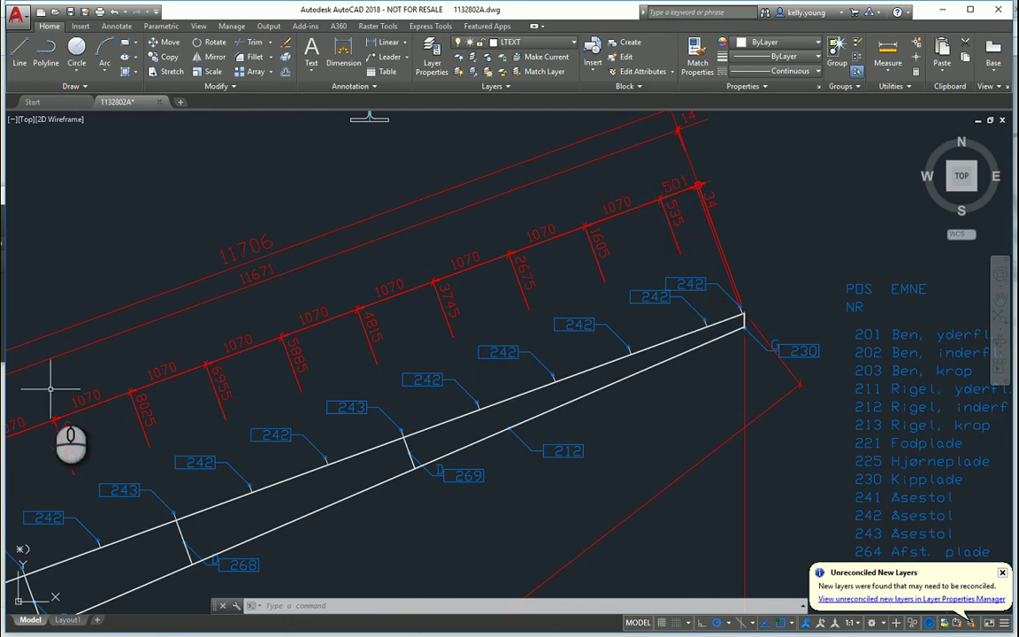
middle_click_drag(257, 372, 494, 323)
mouse_move(600, 294)
middle_mouse_down()
mouse_move(585, 301)
mouse_move(591, 328)
middle_mouse_up()
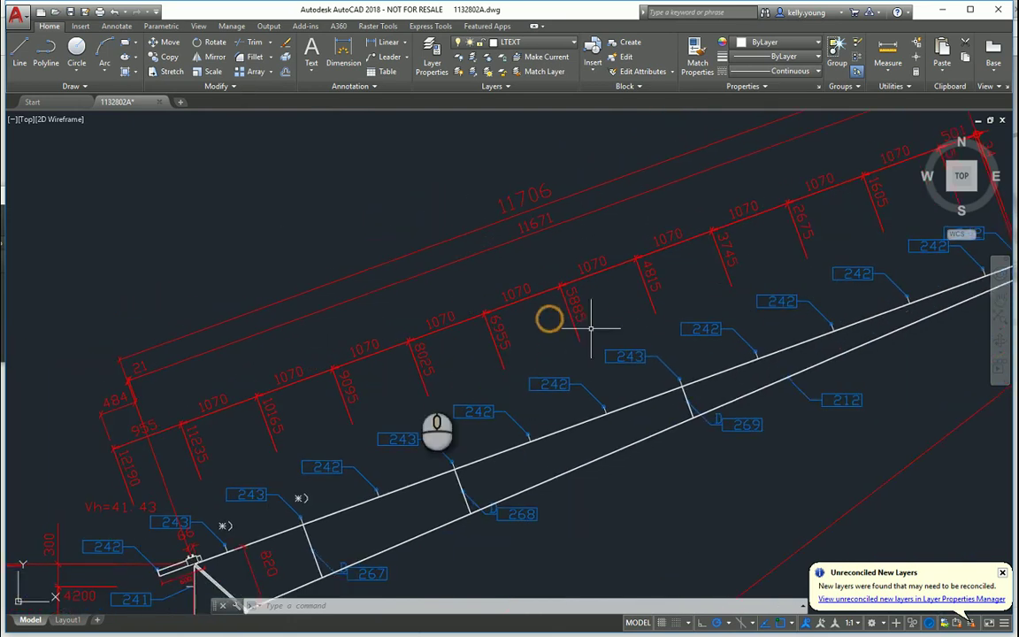
scroll(566, 326, "up", 4)
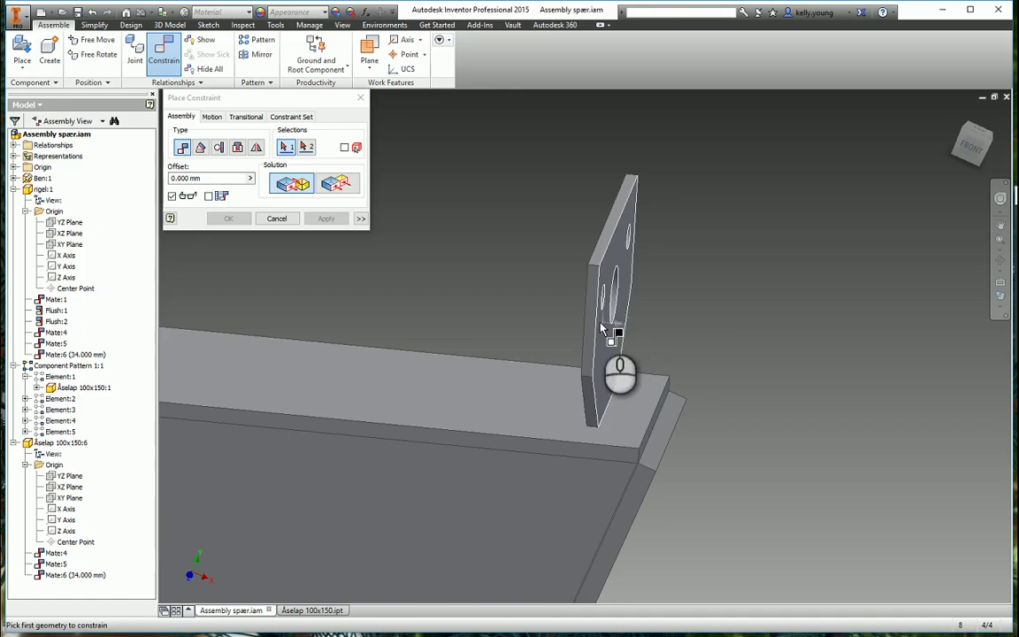
key("Escape")
left_click(595, 355)
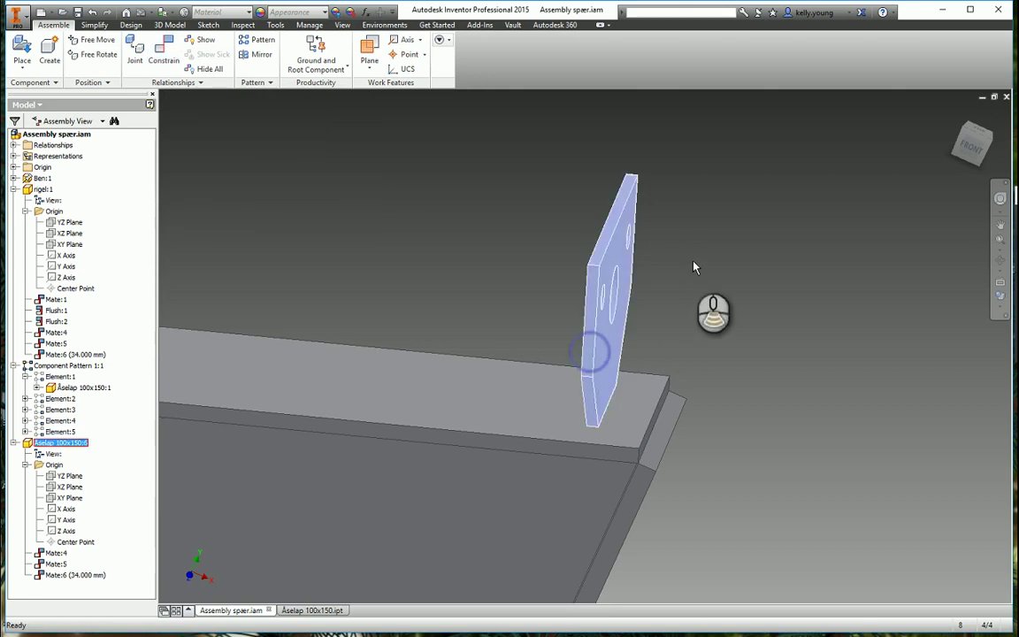
scroll(694, 263, "up", 5)
middle_click_drag(574, 207, 589, 260)
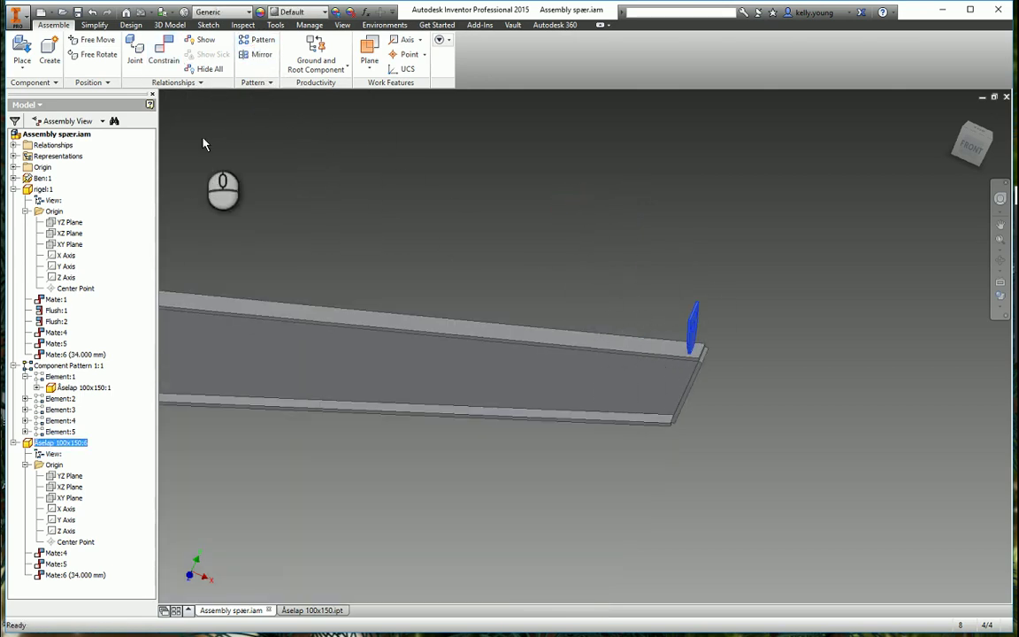
left_click(166, 49)
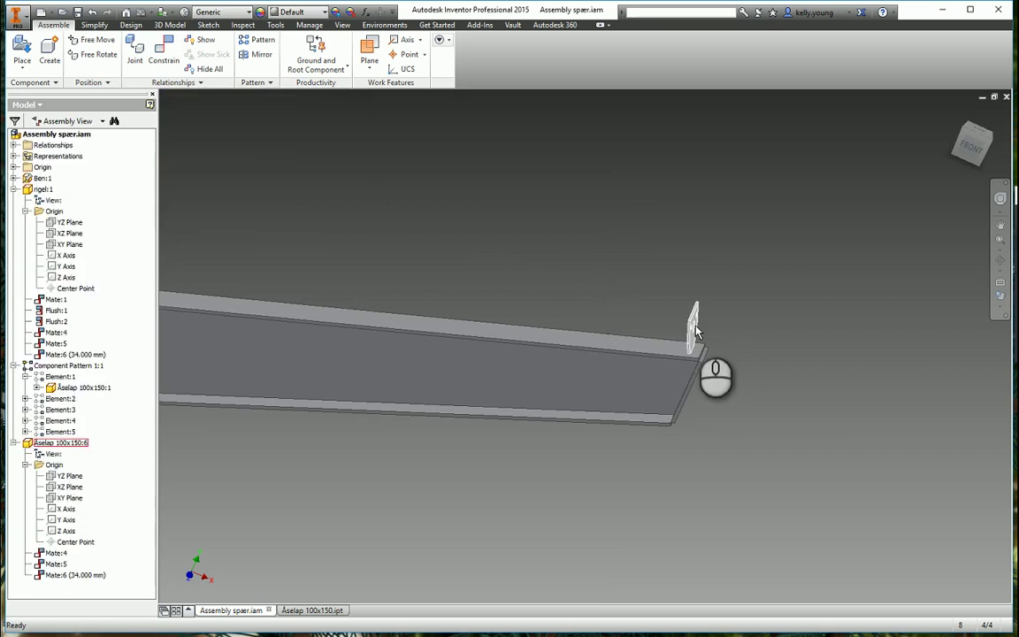
left_click(566, 254)
Mate the second bracket copy's narrow edge face to the rafter's top flange face with a 0 mm offset.
left_click(164, 55)
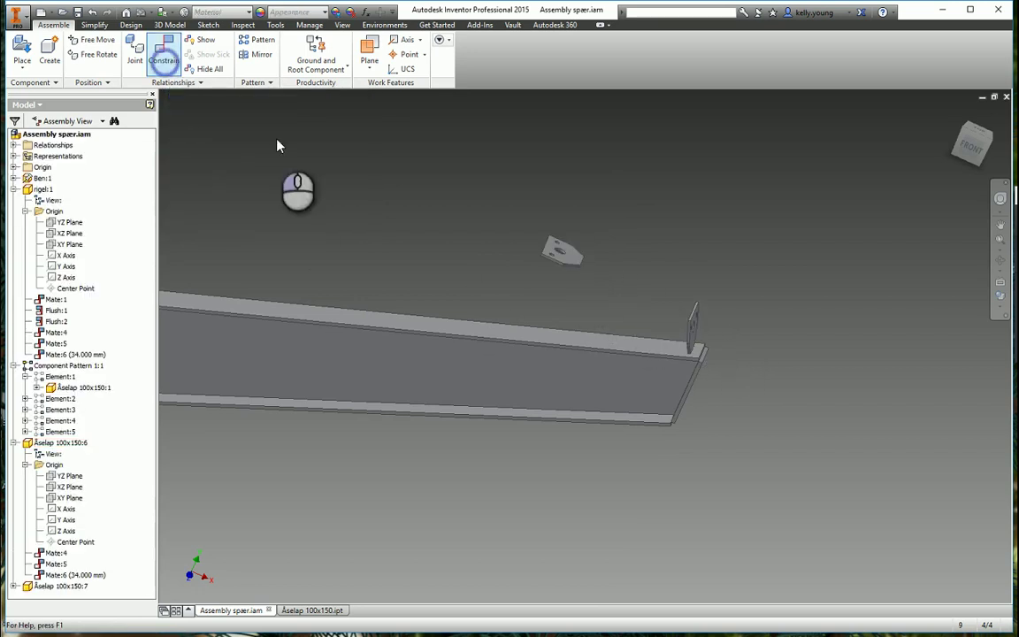
scroll(586, 260, "down", 8)
scroll(611, 287, "up", 3)
middle_click_drag(616, 313, 605, 320, "shift")
scroll(738, 184, "down", 4)
left_click(711, 172)
scroll(711, 174, "up", 8)
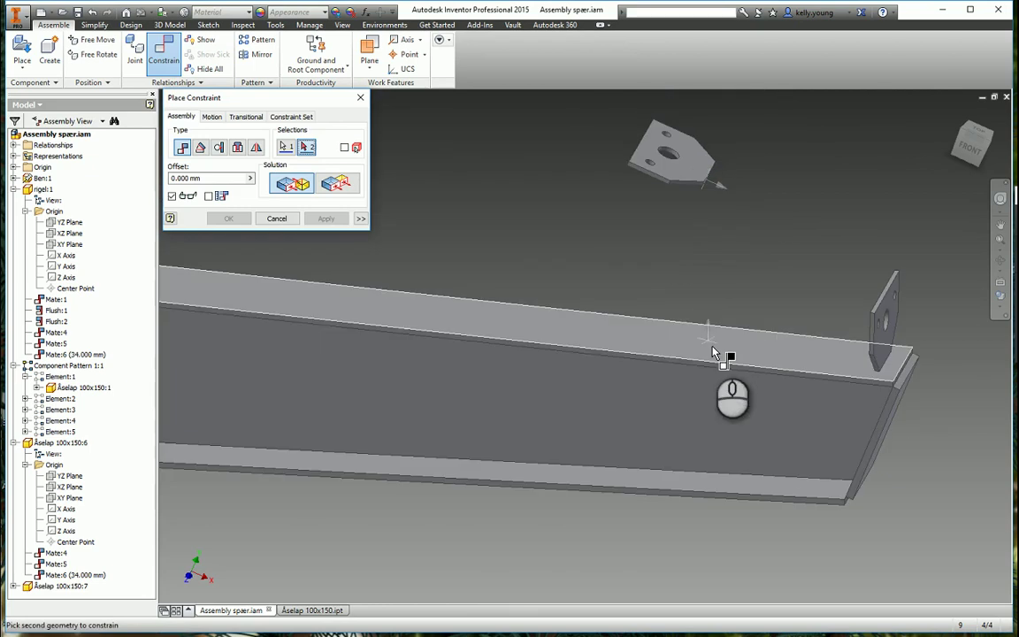
left_click(710, 333)
left_click(326, 220)
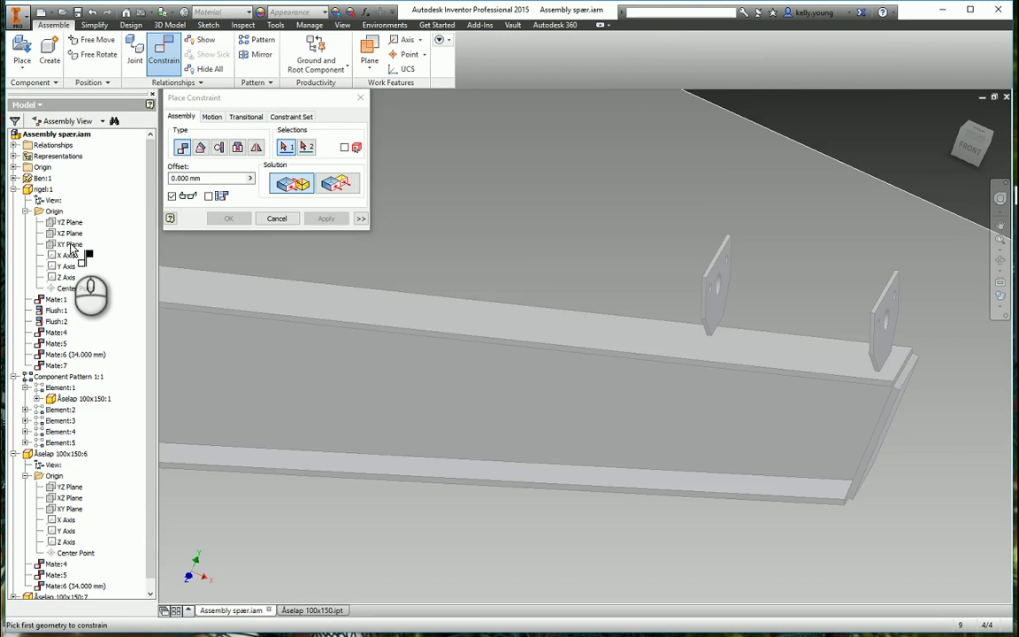
Mate the rafter's XY plane to the second bracket copy's YZ plane, and slide that copy along the rafter away from the end bracket.
left_click(70, 256)
scroll(98, 490, "down", 1)
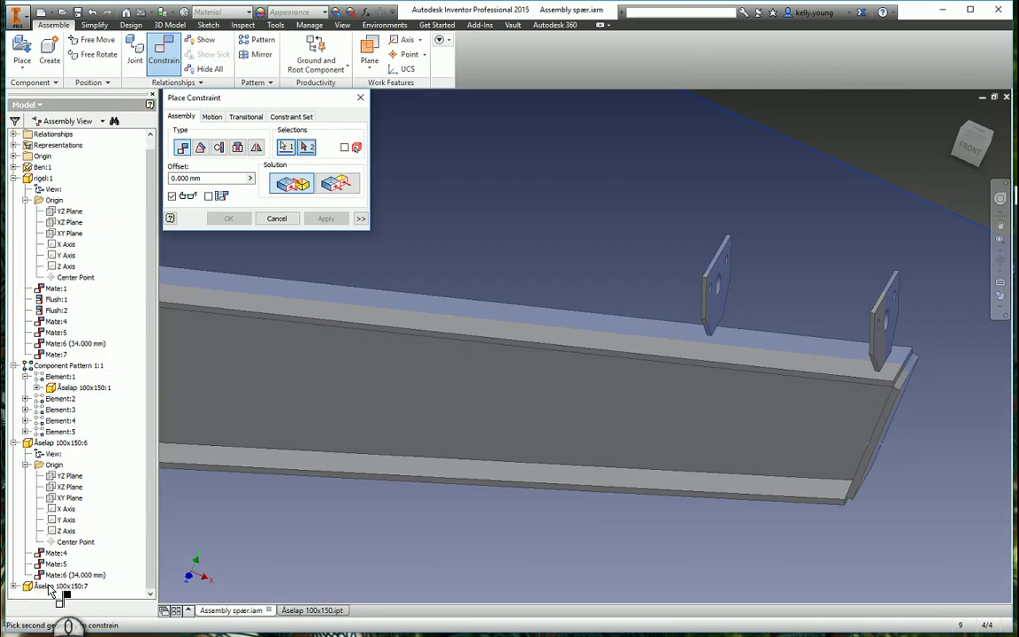
left_click(15, 586)
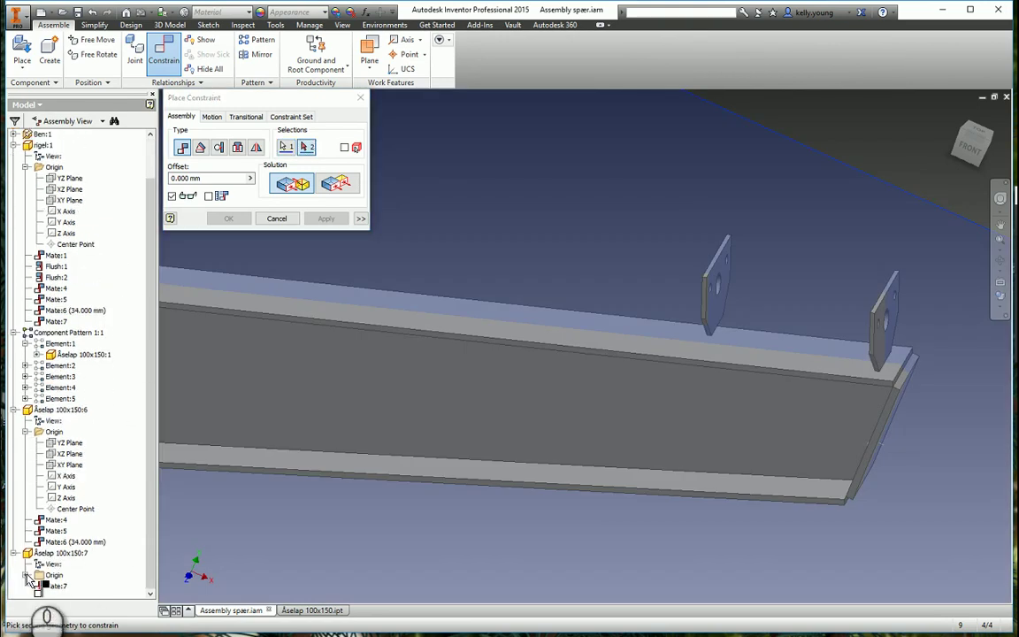
left_click(27, 576)
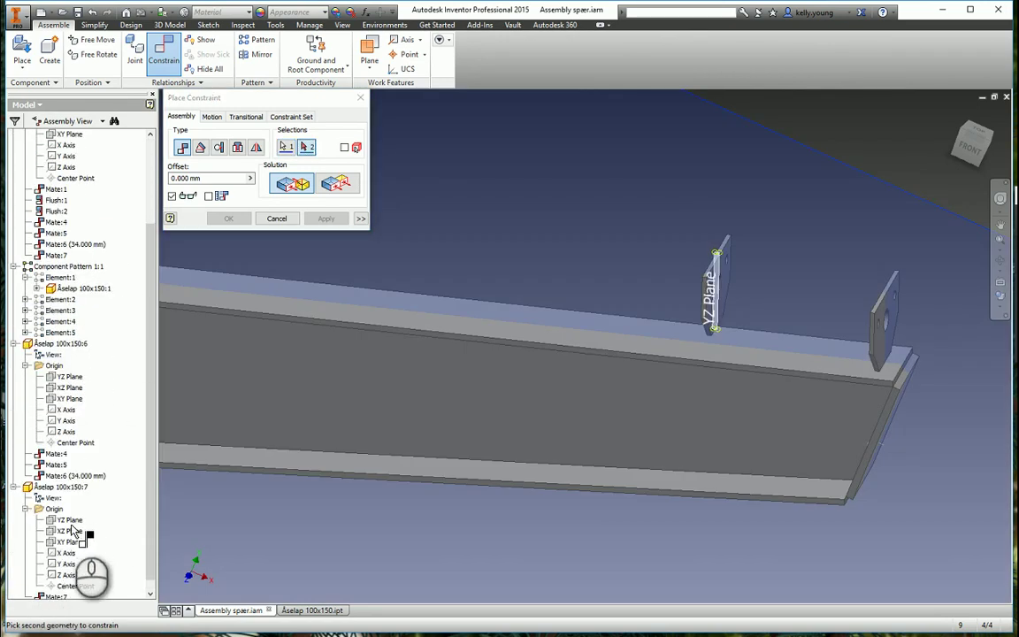
left_click(71, 523)
left_click(335, 219)
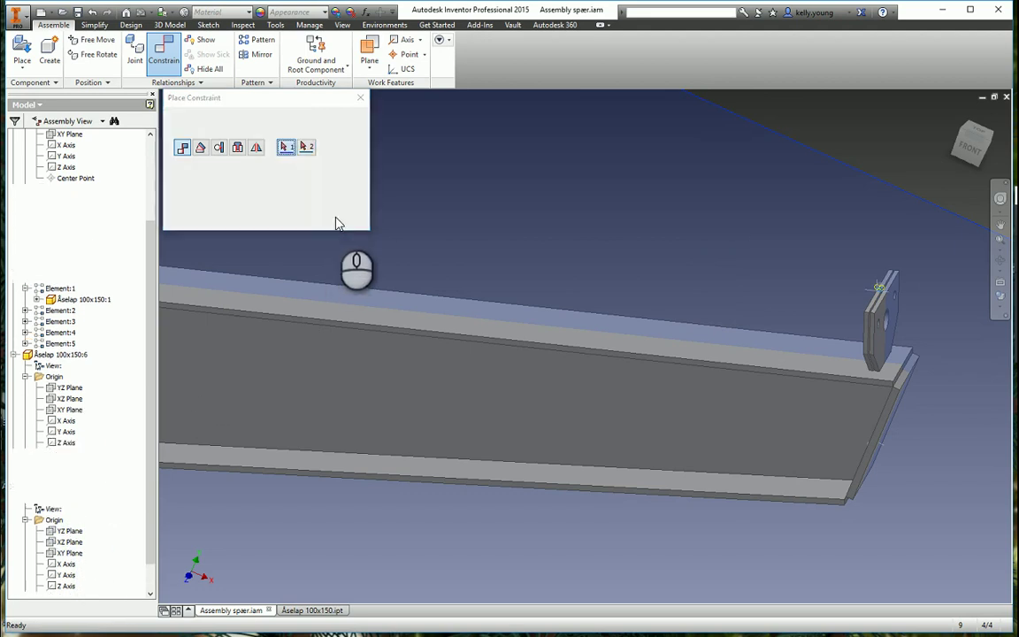
key("Escape")
left_click_drag(871, 321, 715, 316)
left_click(682, 255)
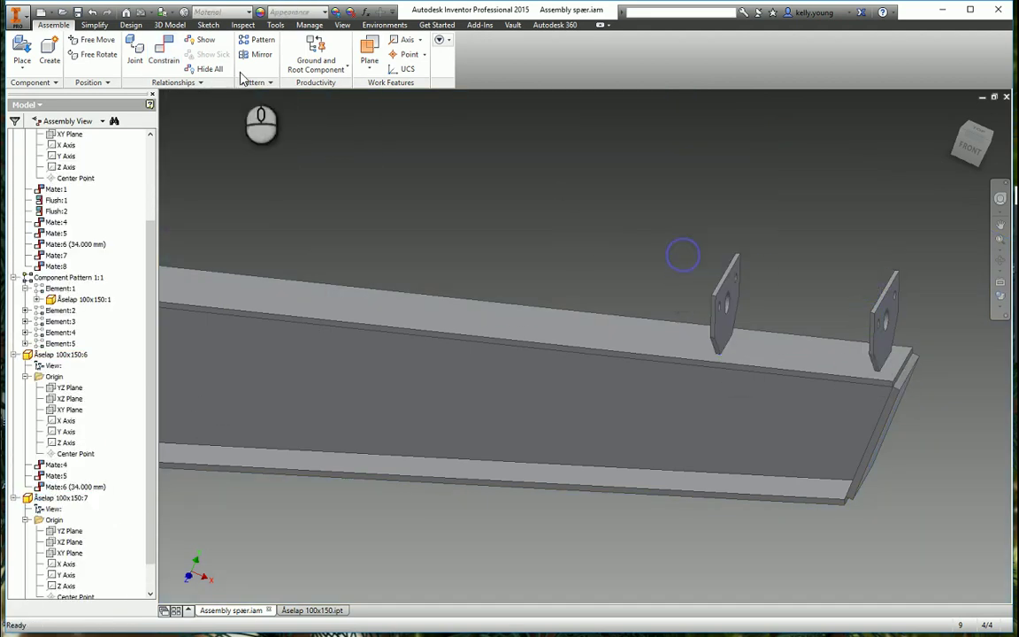
Check the first bracket spacing from the ridge in the AutoCAD drawing, and inspect the end bracket's XY plane in Inventor.
left_click(164, 52)
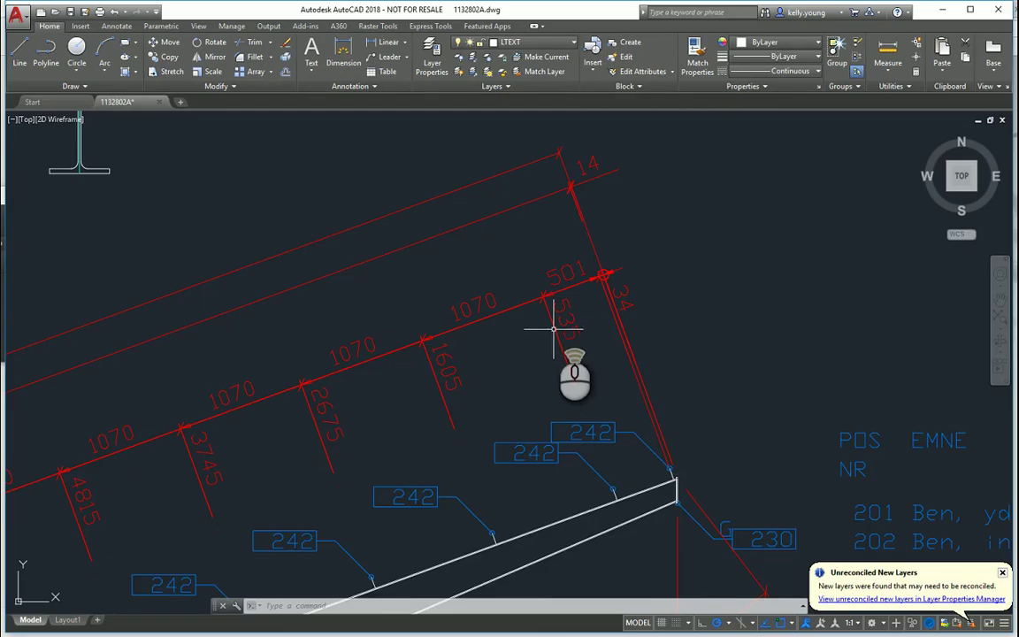
scroll(541, 334, "up", 5)
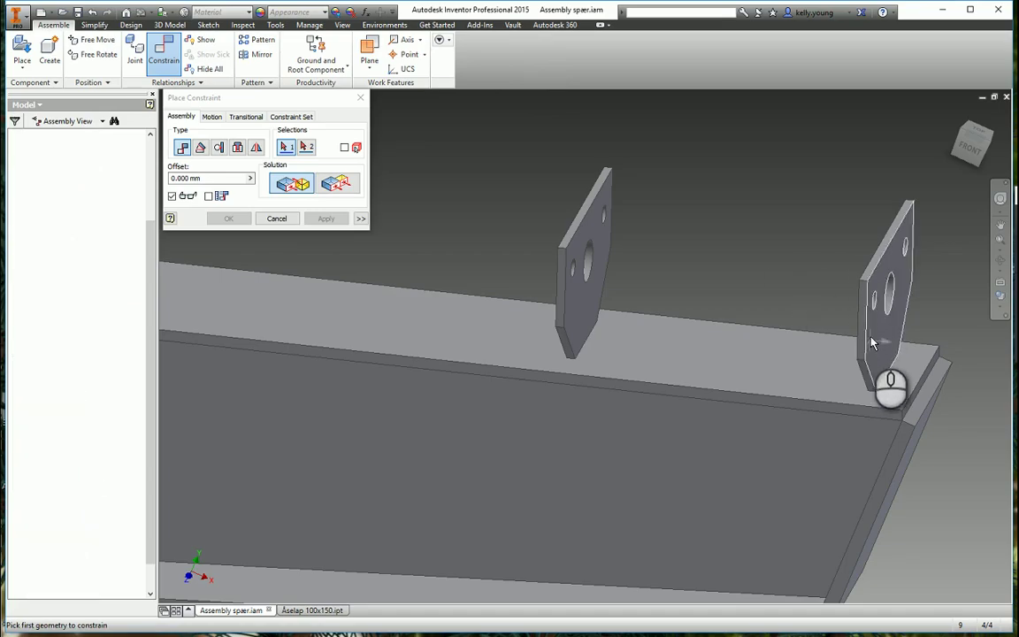
key("Escape")
left_click(876, 330)
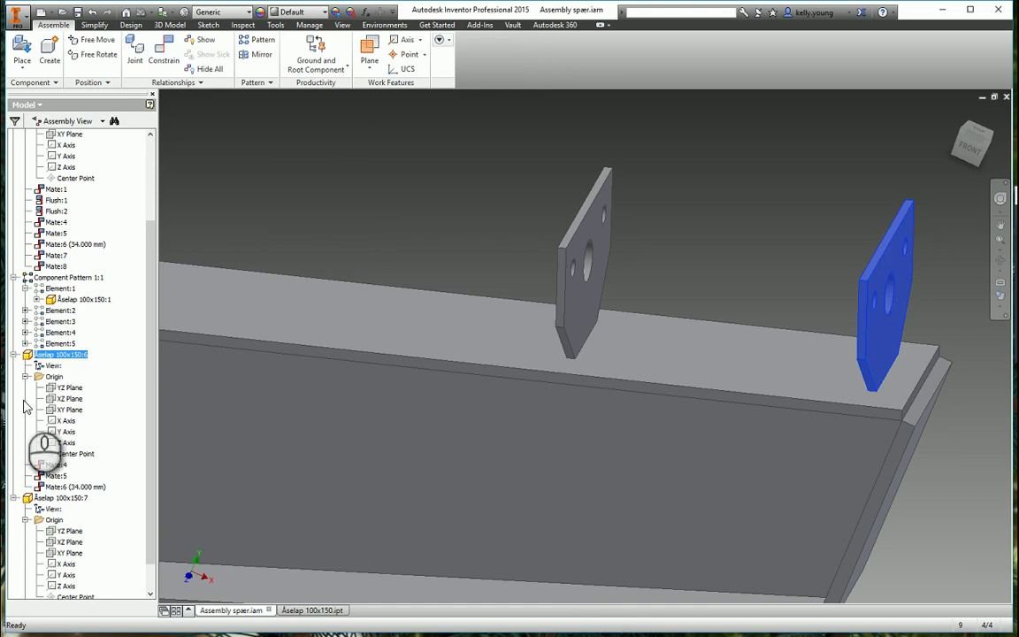
left_click(70, 410)
middle_click_drag(750, 241, 762, 261, "shift")
scroll(917, 192, "up", 3)
scroll(917, 196, "up", 2)
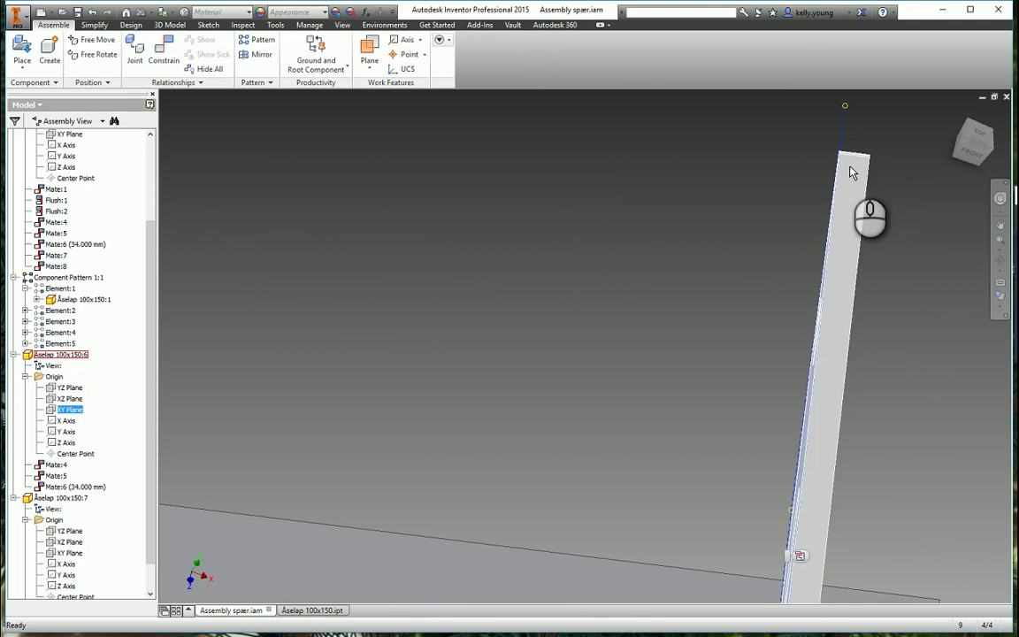
scroll(528, 324, "down", 4)
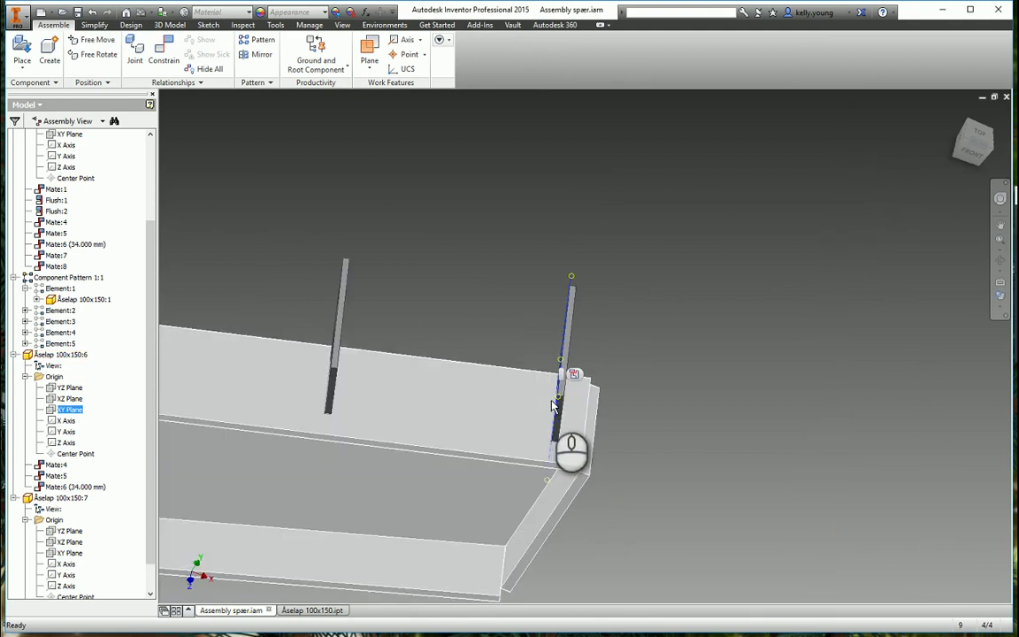
left_click(432, 233)
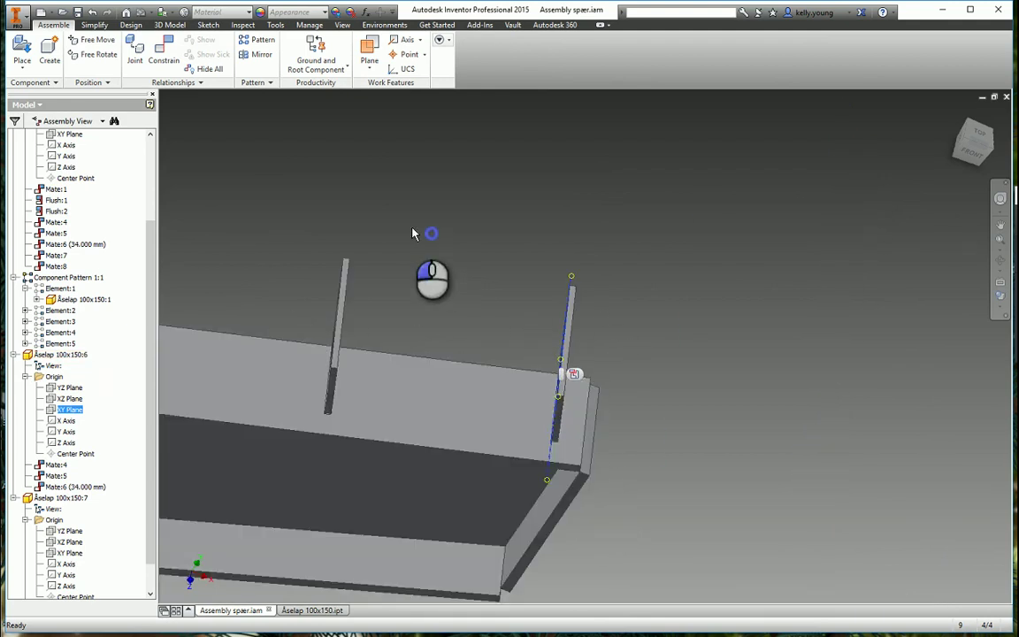
Constrain the second bracket flush to the end bracket, matching their broad faces with a 501 mm offset.
middle_click_drag(477, 323, 455, 291, "shift")
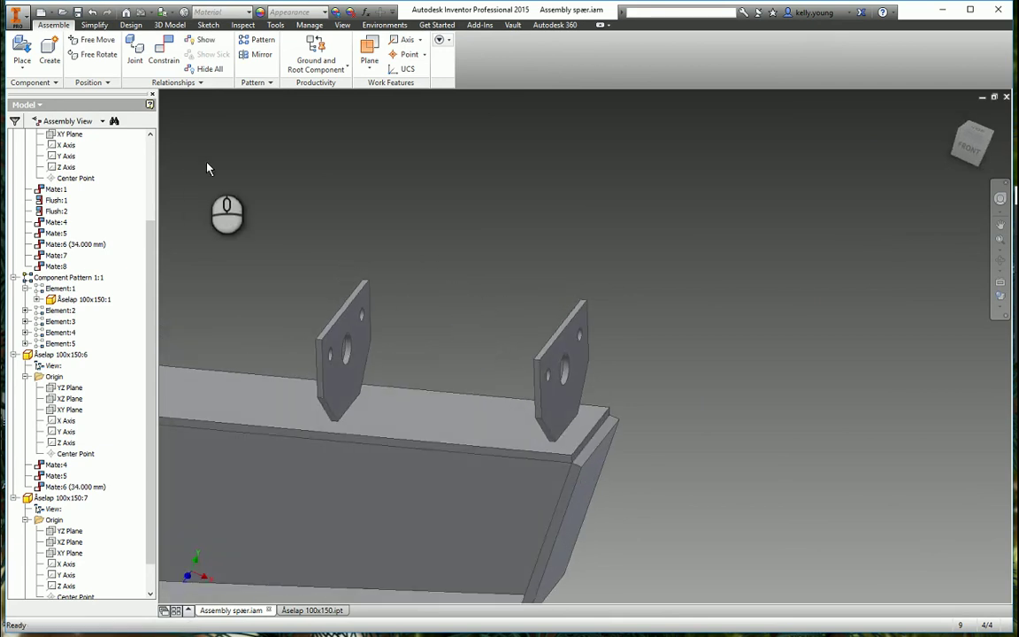
left_click(168, 57)
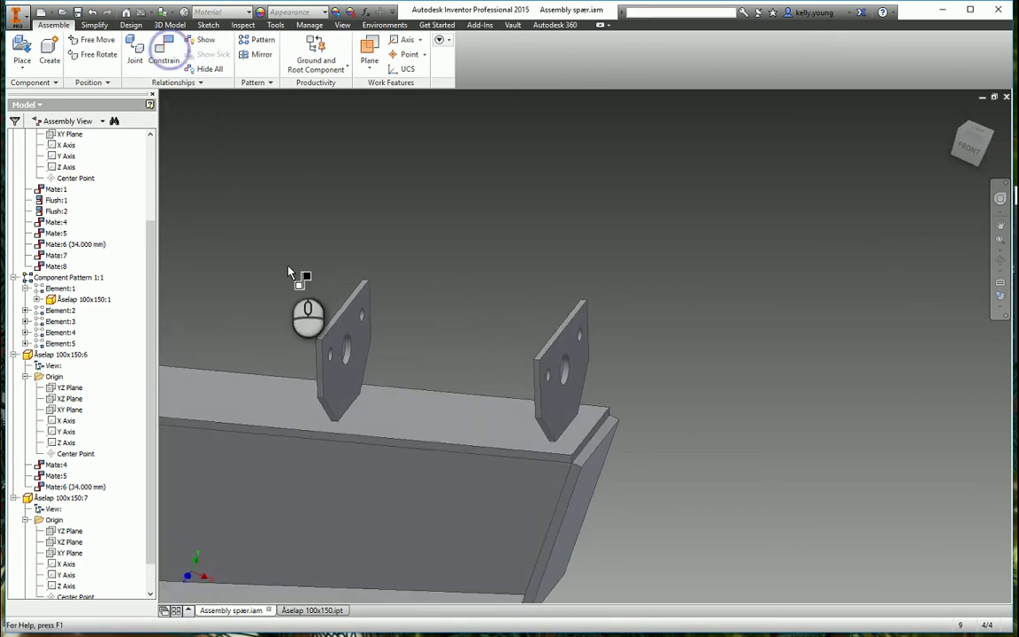
left_click(359, 318)
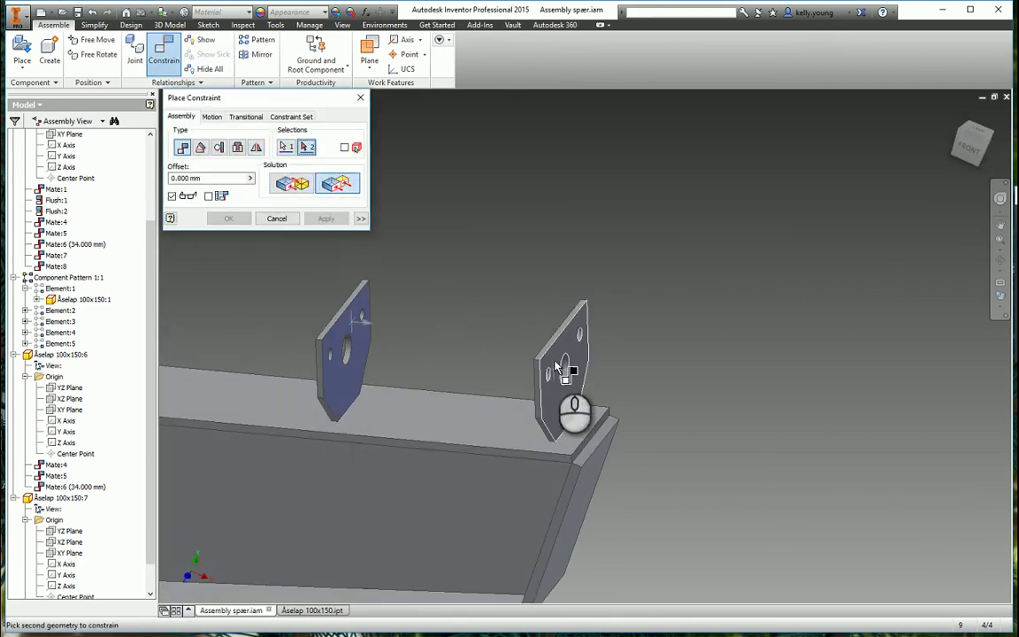
left_click(571, 349)
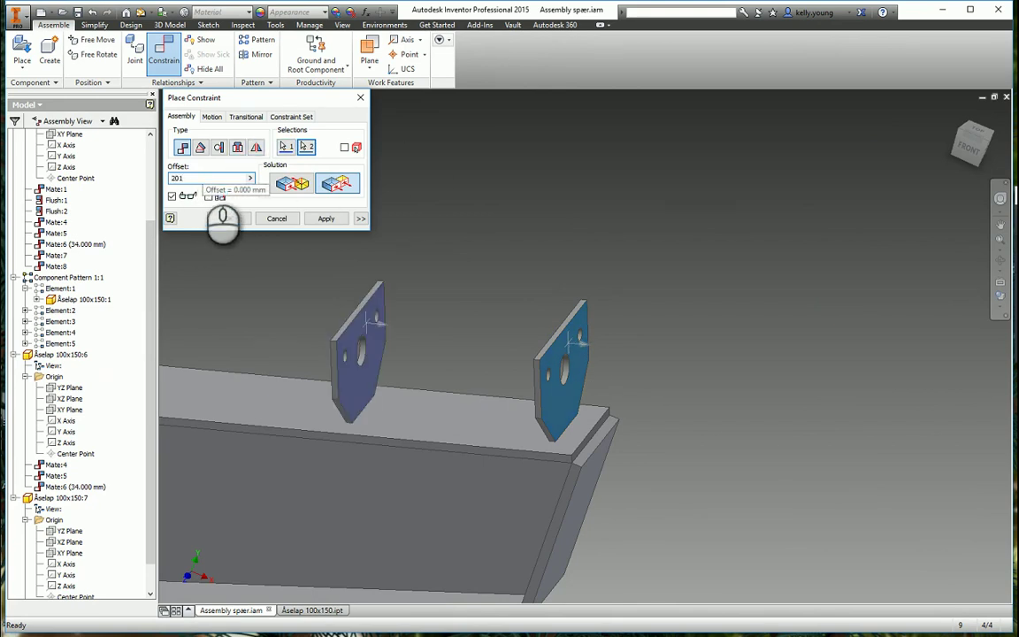
type("5")
key("Return")
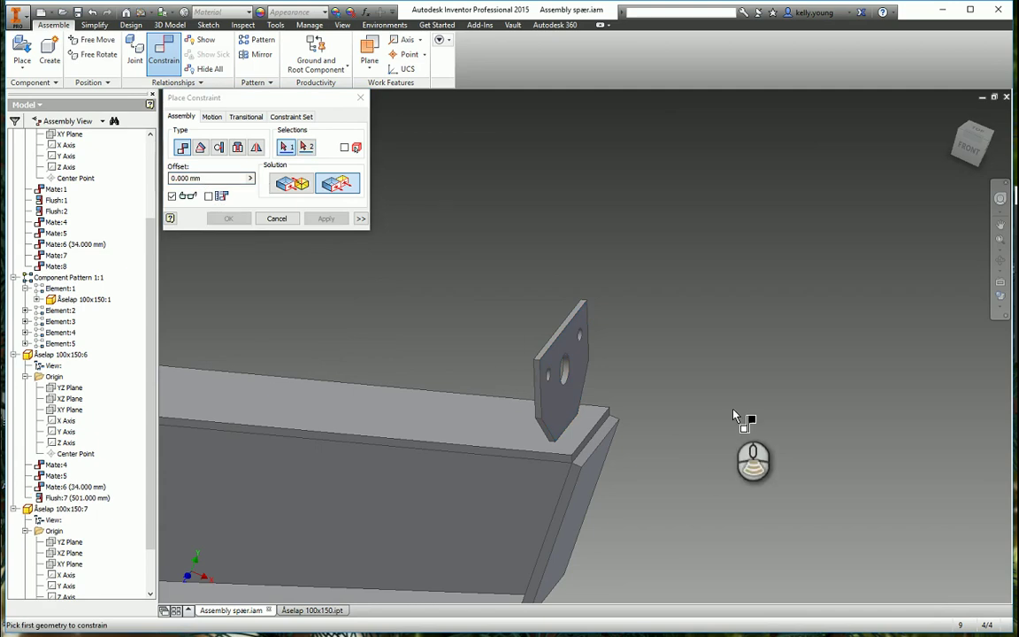
scroll(734, 411, "up", 5)
scroll(669, 407, "down", 4)
key("Escape")
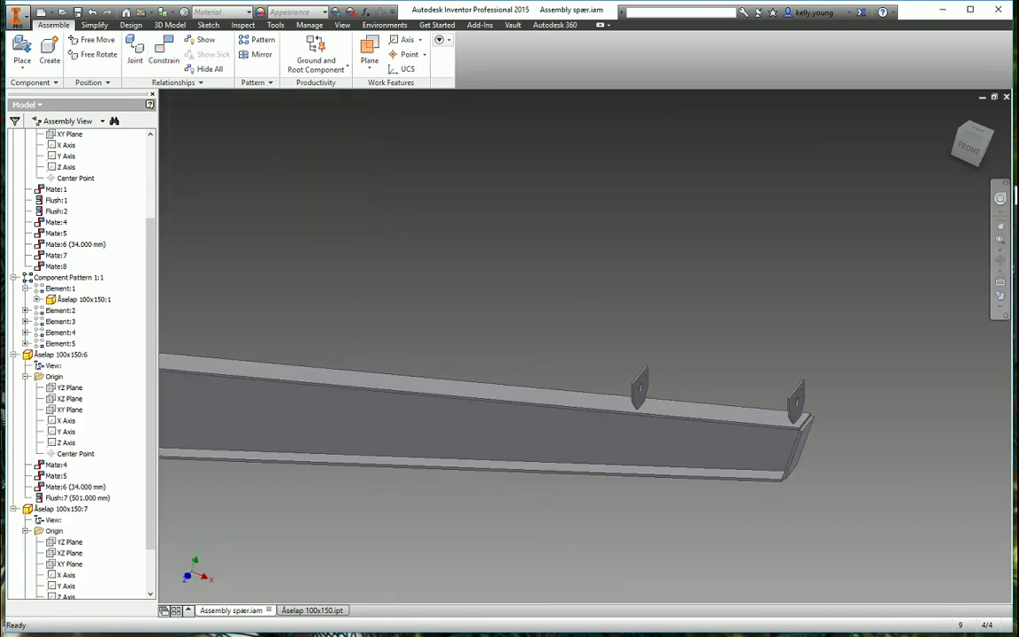
Set up a rectangular pattern of the second bracket along the rafter's top flange edge, spaced 1070 mm and reversed toward the column.
left_click(260, 41)
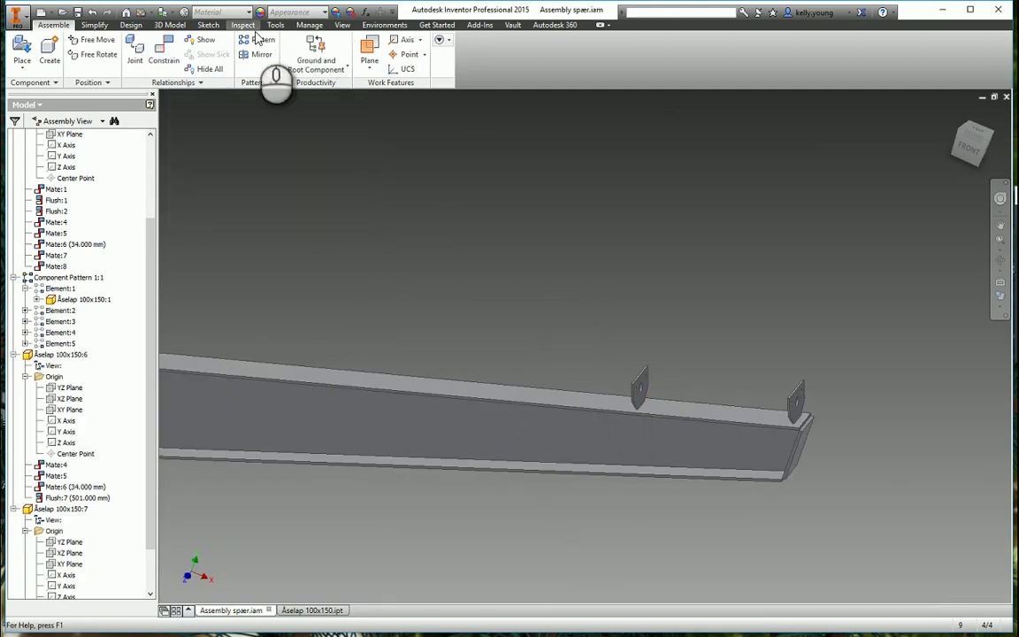
left_click(640, 389)
left_click(201, 141)
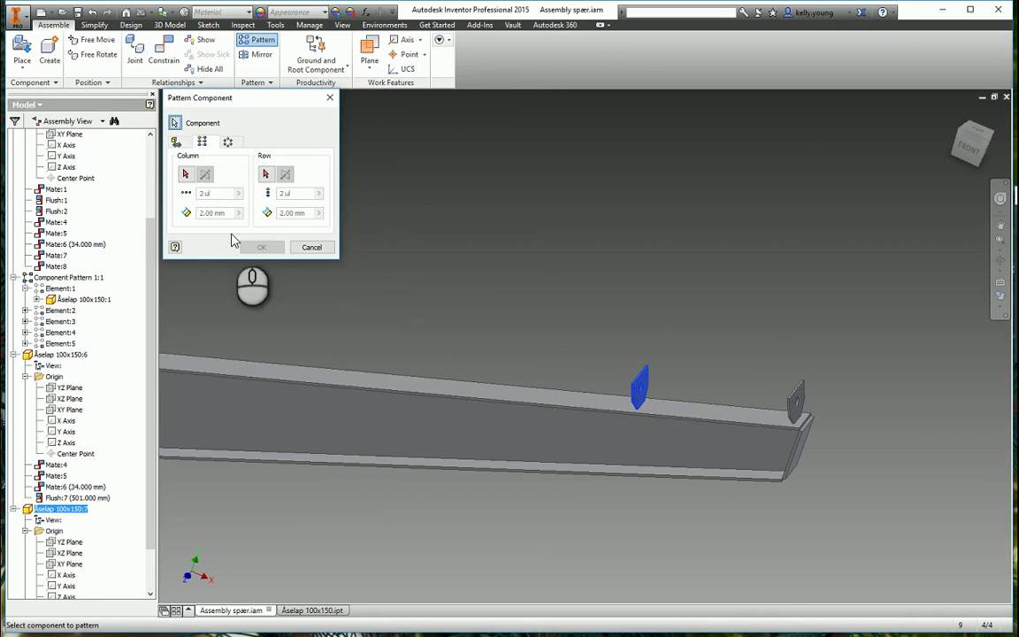
left_click(183, 174)
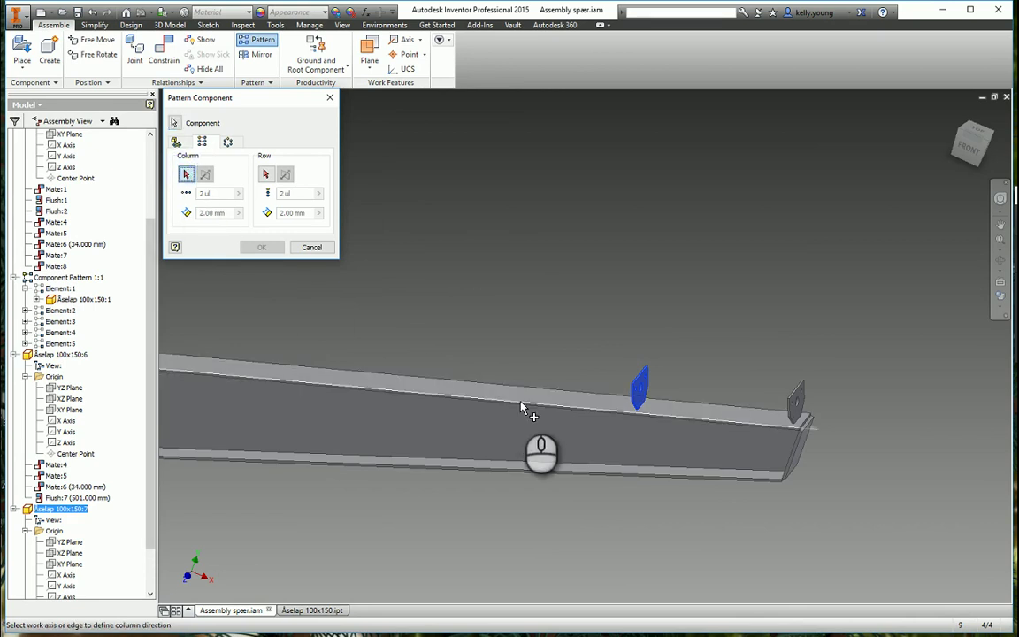
left_click(520, 408)
left_click(213, 193)
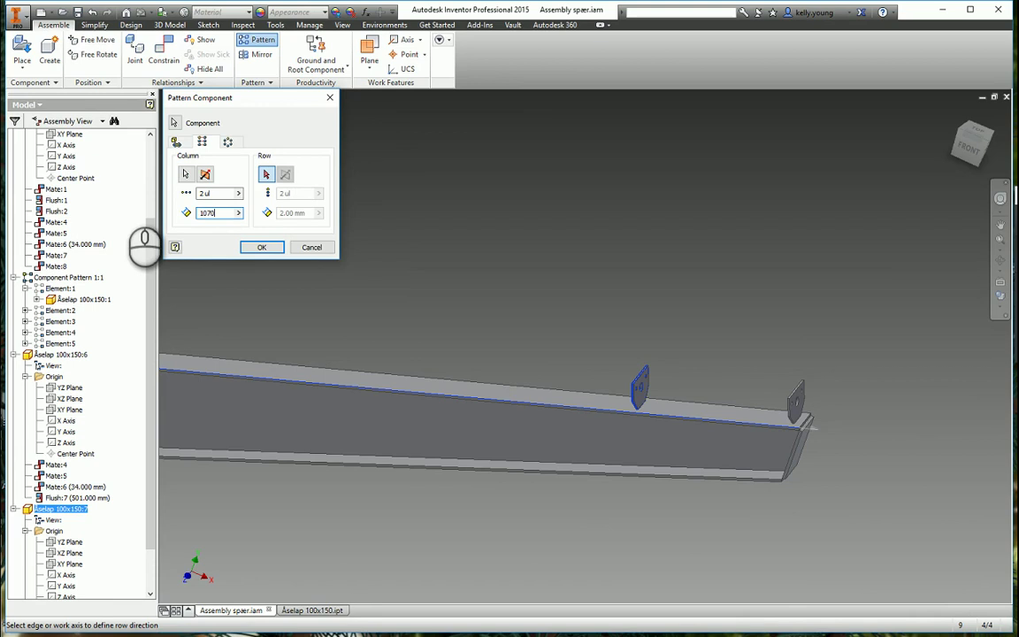
left_click(206, 174)
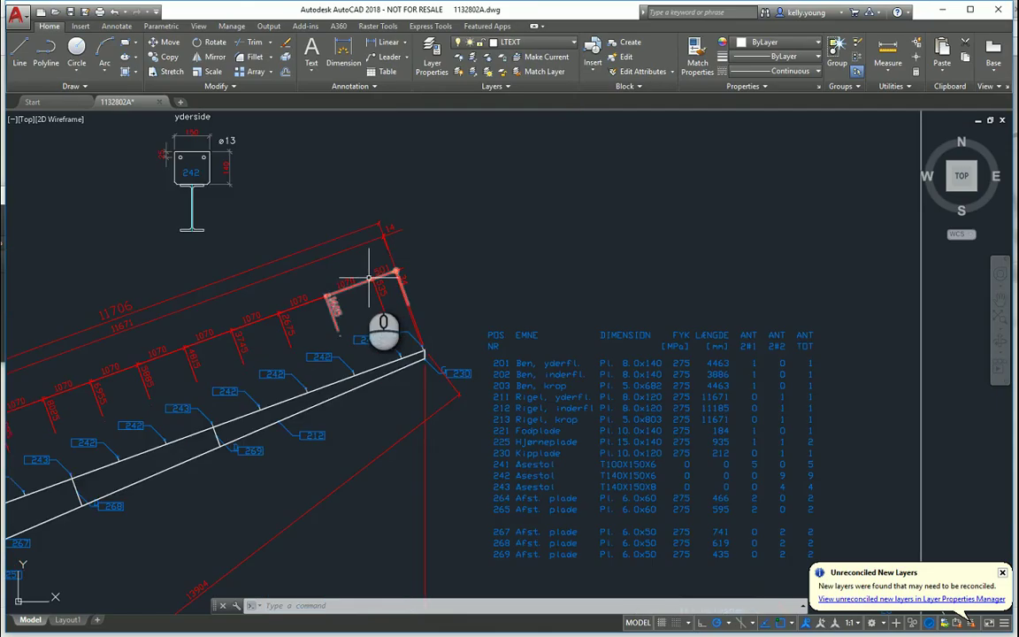
Check the bracket spacings in the AutoCAD drawing, and set the Inventor pattern's column count to 11 so it reaches the rafter-column corner.
middle_click_drag(375, 279, 466, 280)
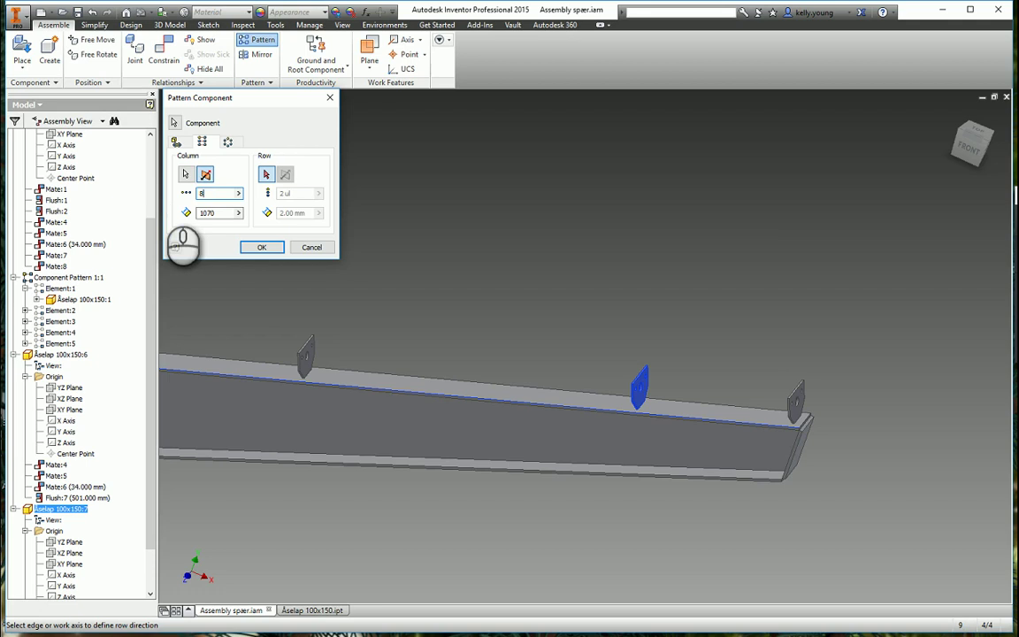
scroll(766, 235, "down", 6)
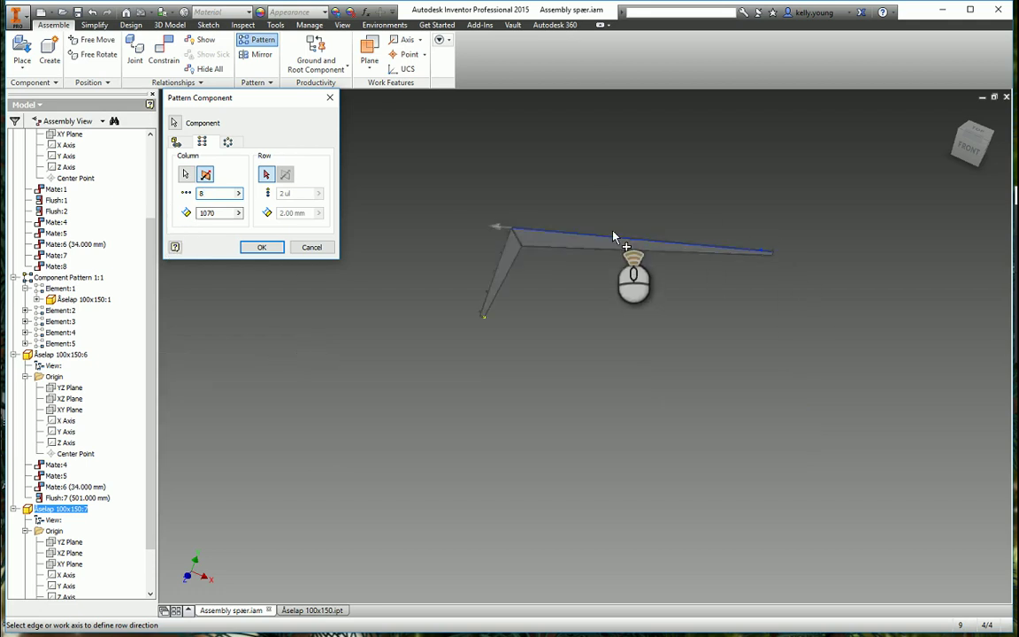
scroll(614, 234, "up", 4)
double_click(209, 193)
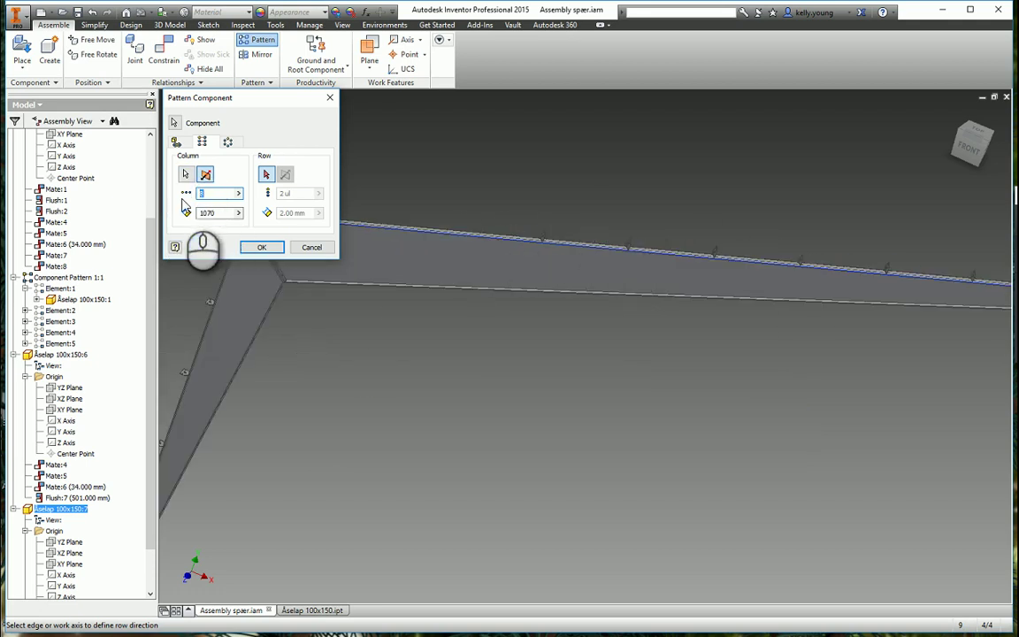
middle_click_drag(496, 175, 699, 315)
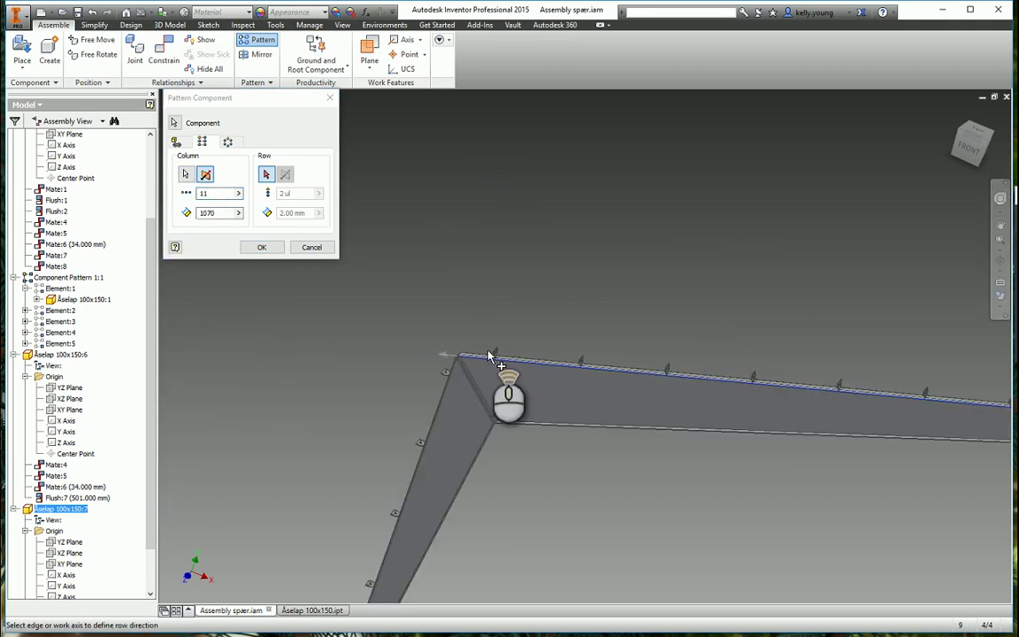